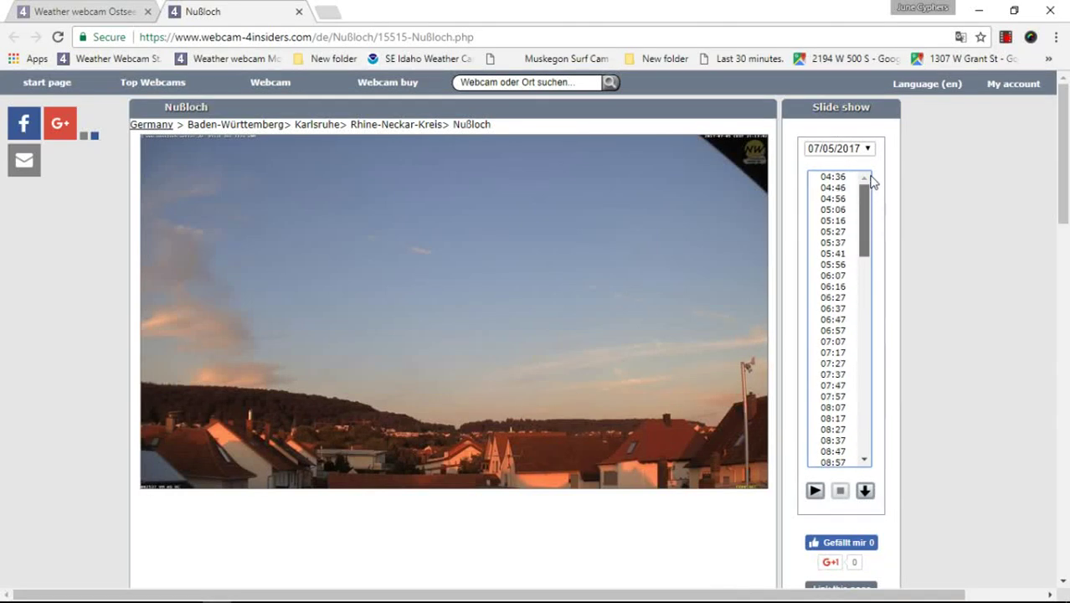
Step: Step through the Nußloch dawn images from 04:36 to 05:56
left_click(846, 177)
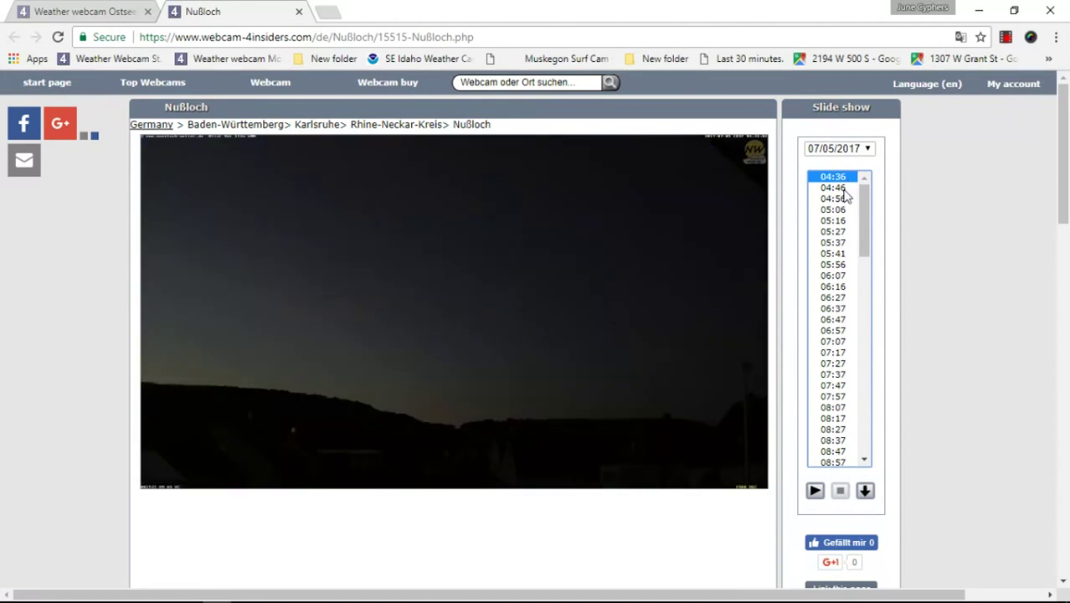
left_click(846, 188)
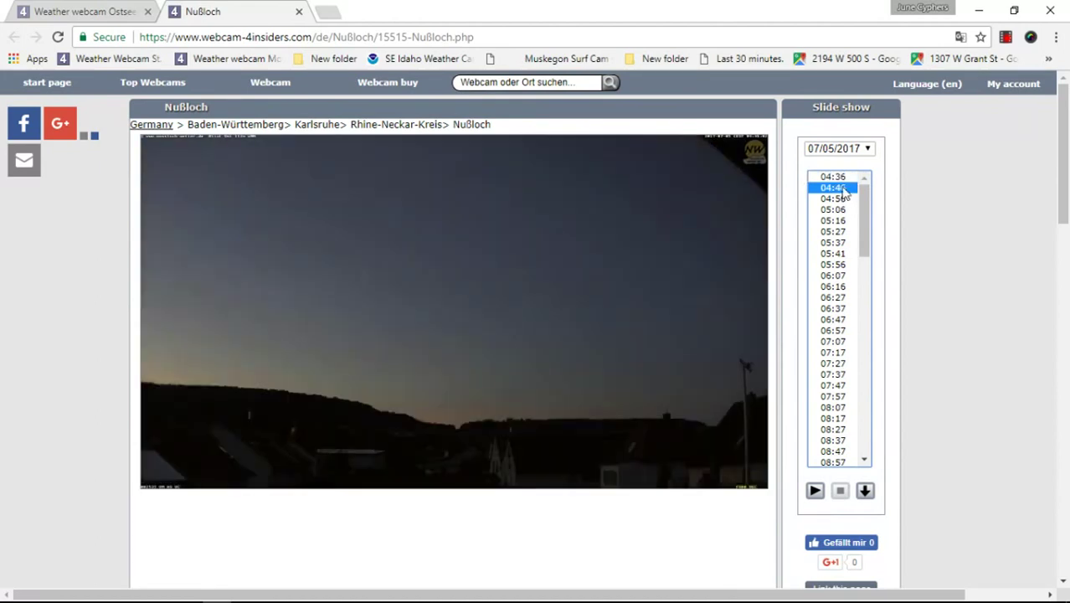
left_click(838, 201)
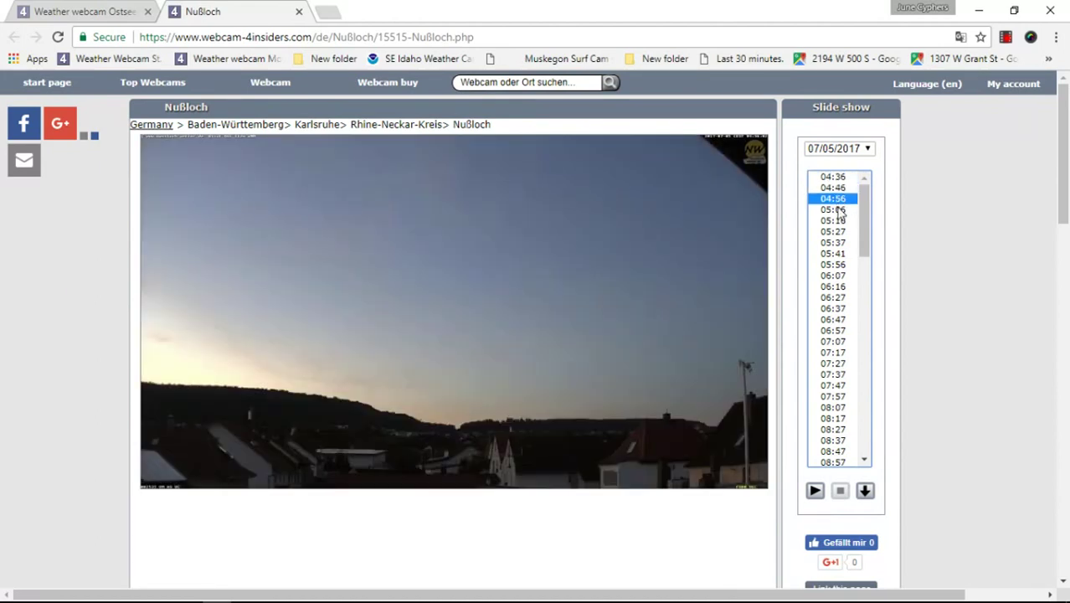
left_click(837, 211)
left_click(838, 221)
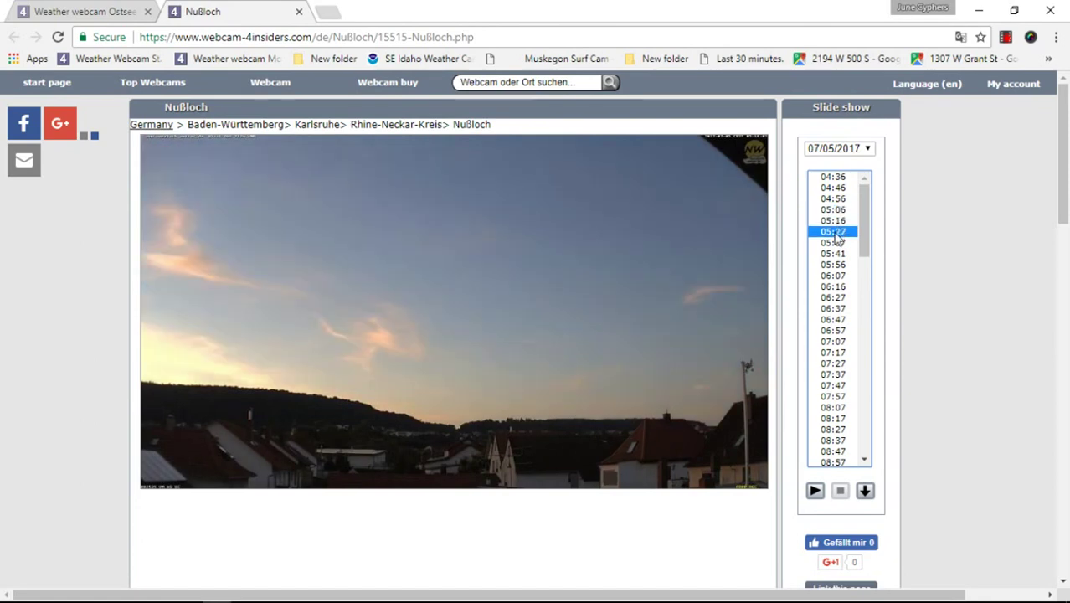
left_click(836, 243)
left_click(834, 254)
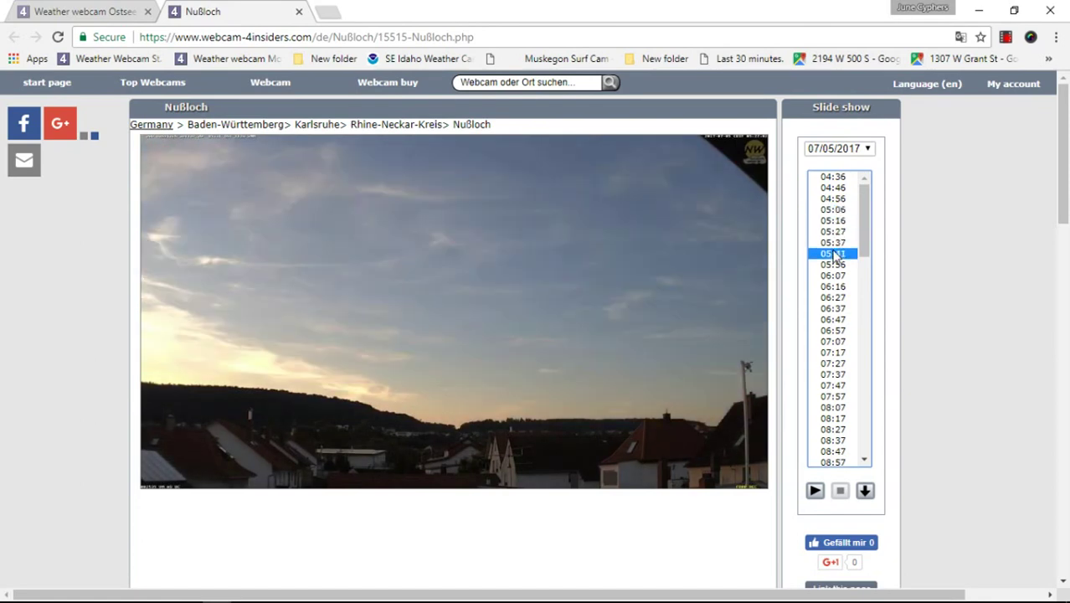
left_click(837, 265)
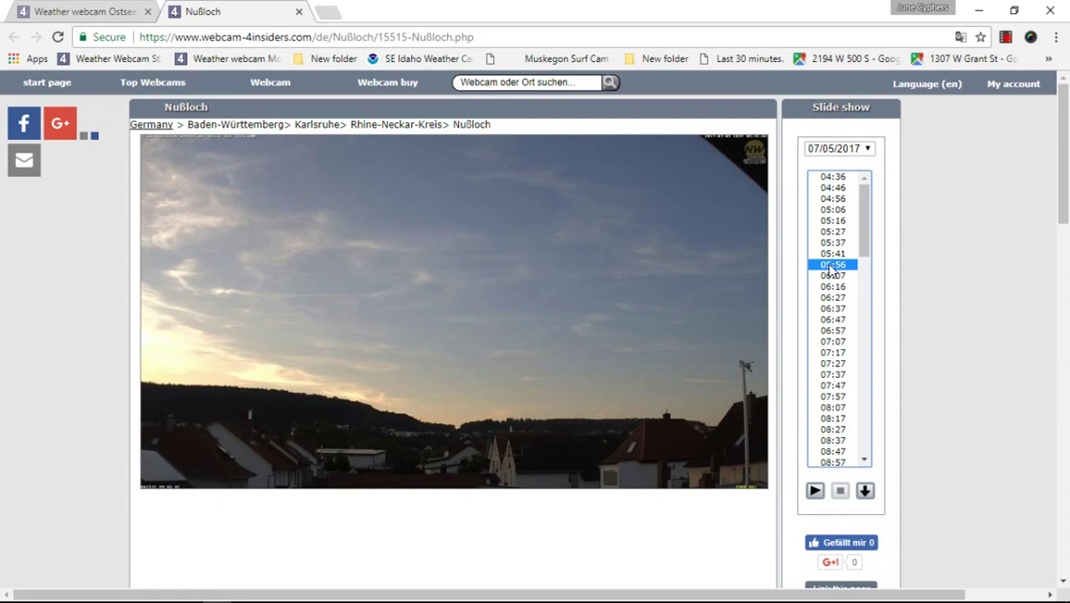
Step: Continue from 06:07 to the sunny 07:47 image and view it enlarged
left_click(833, 276)
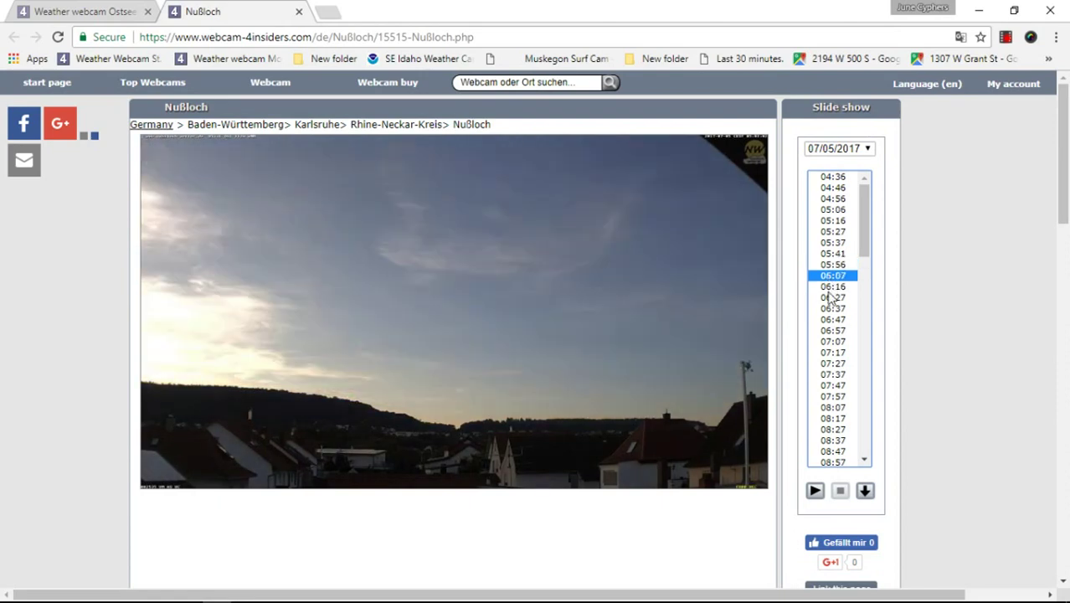
left_click(834, 287)
left_click(833, 297)
left_click(834, 309)
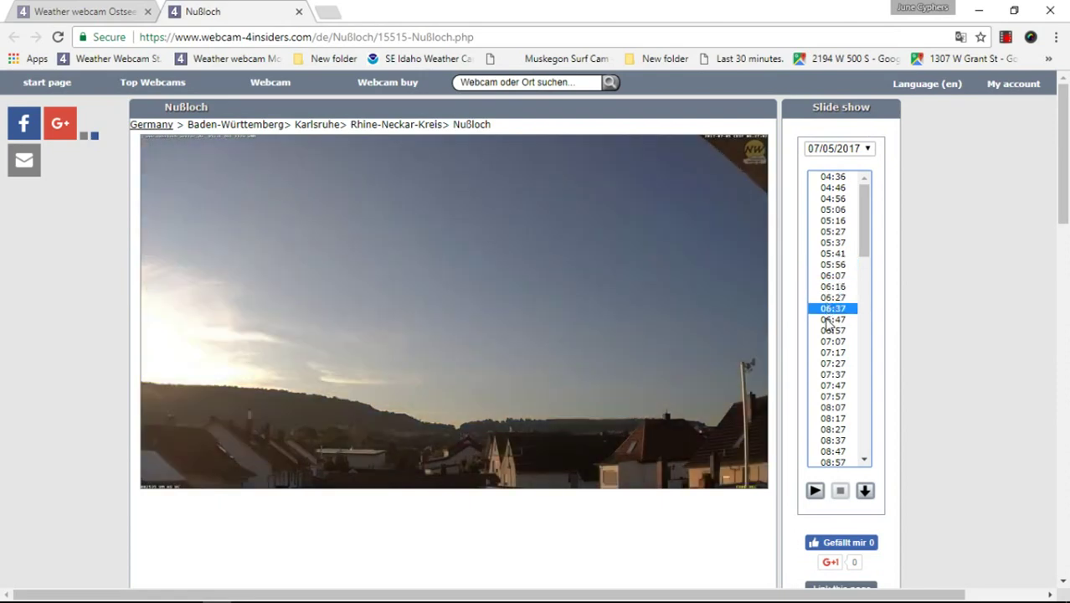
left_click(833, 319)
left_click(833, 352)
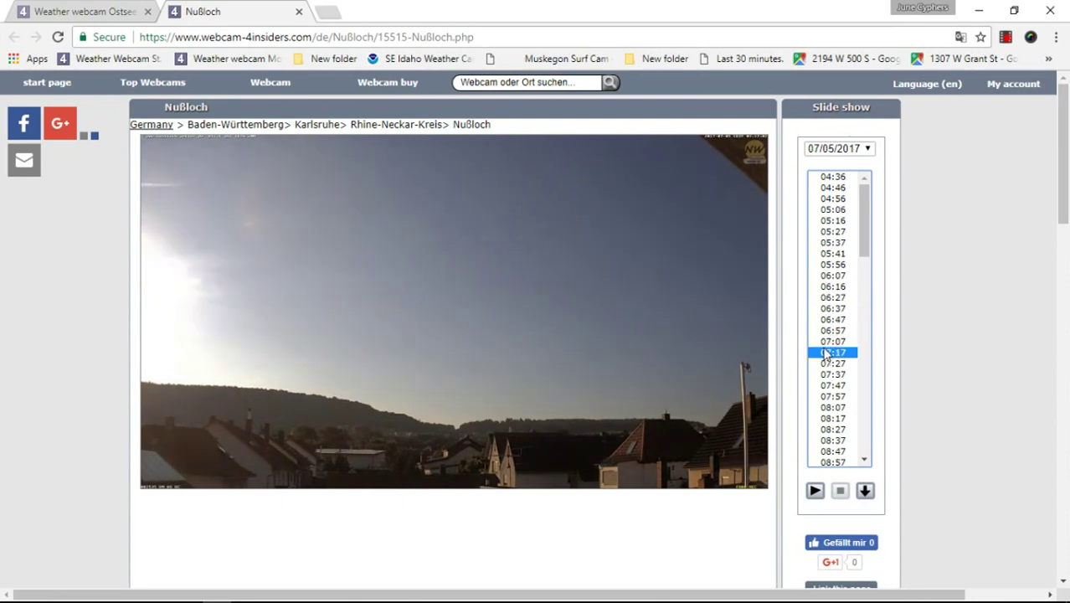
left_click(833, 386)
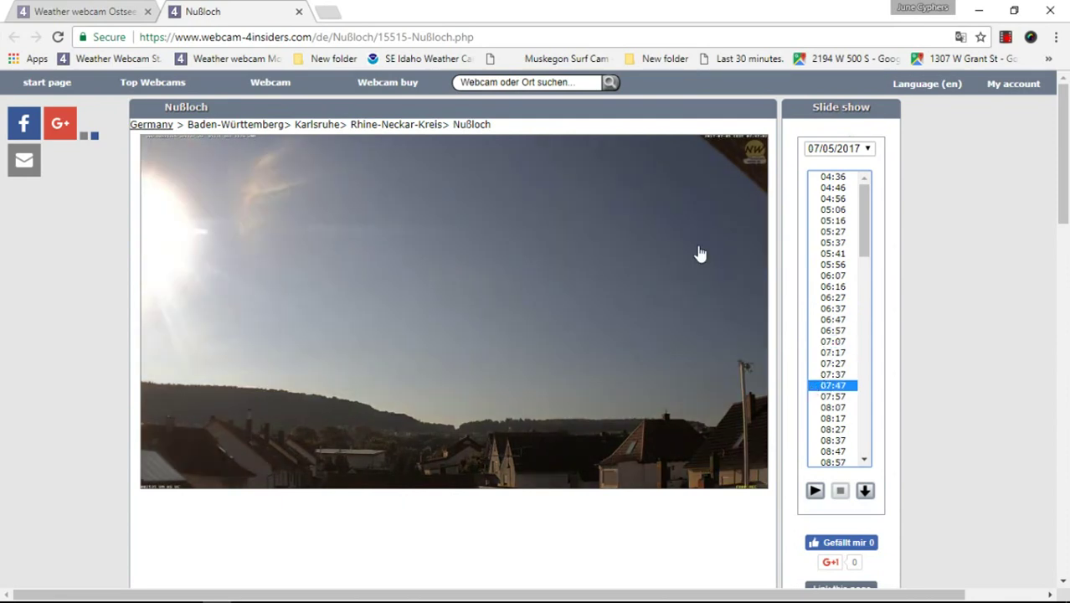
mouse_move(453, 311)
left_click(736, 315)
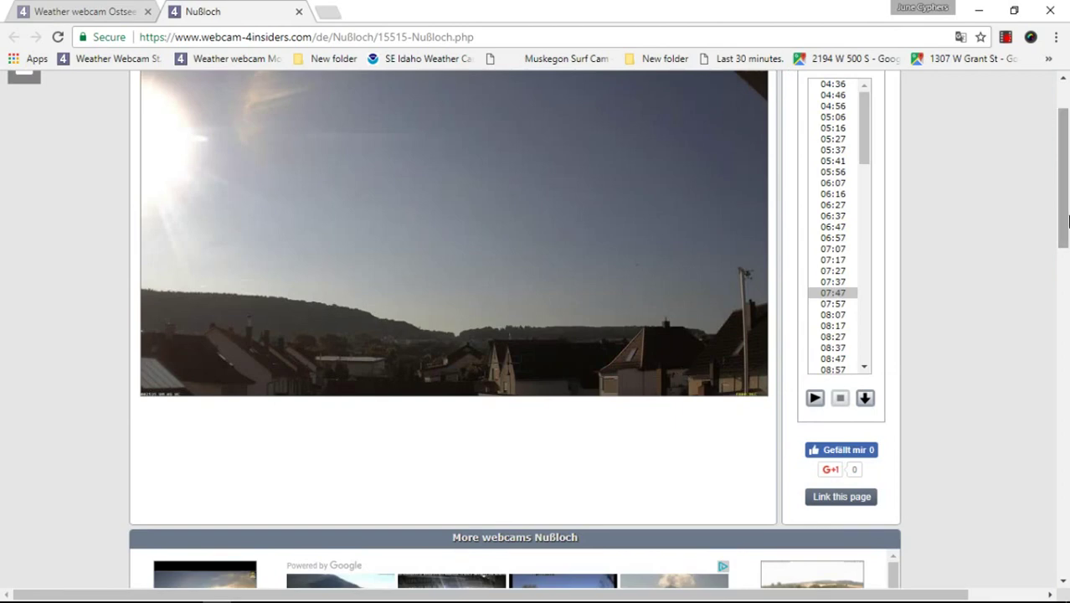
scroll(1062, 184, "up", 1)
scroll(1065, 186, "up", 2)
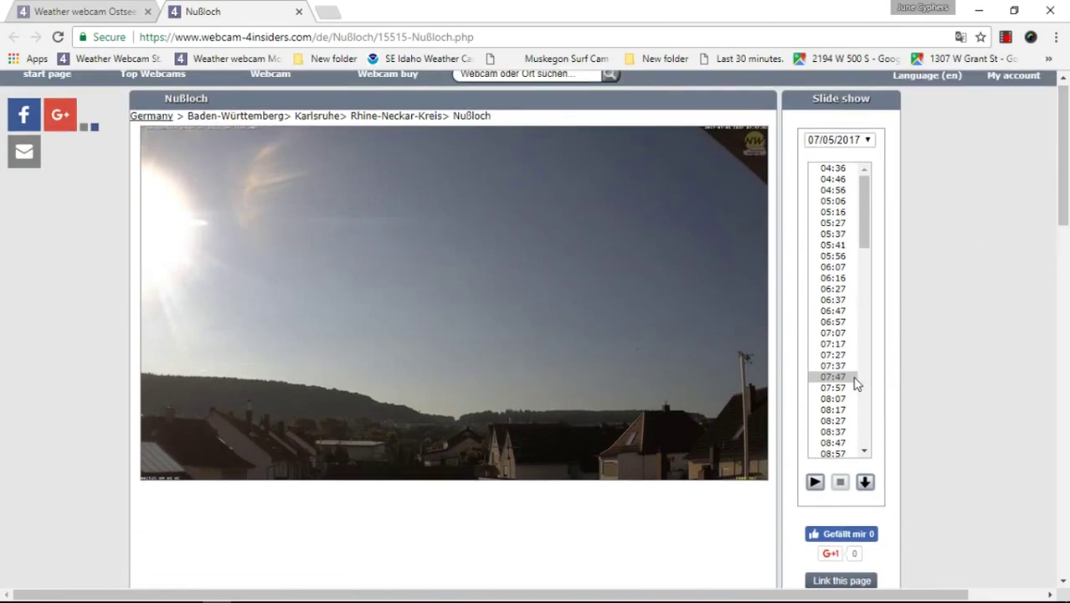
Step: Step forward through the Nußloch images from 07:57 to 09:27
left_click(833, 388)
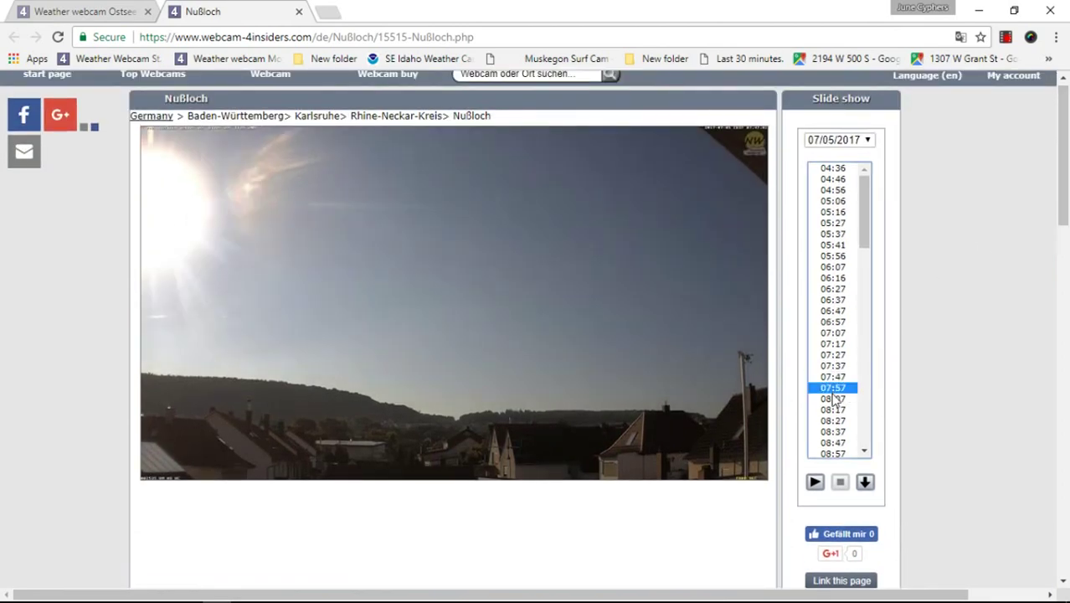
left_click(834, 399)
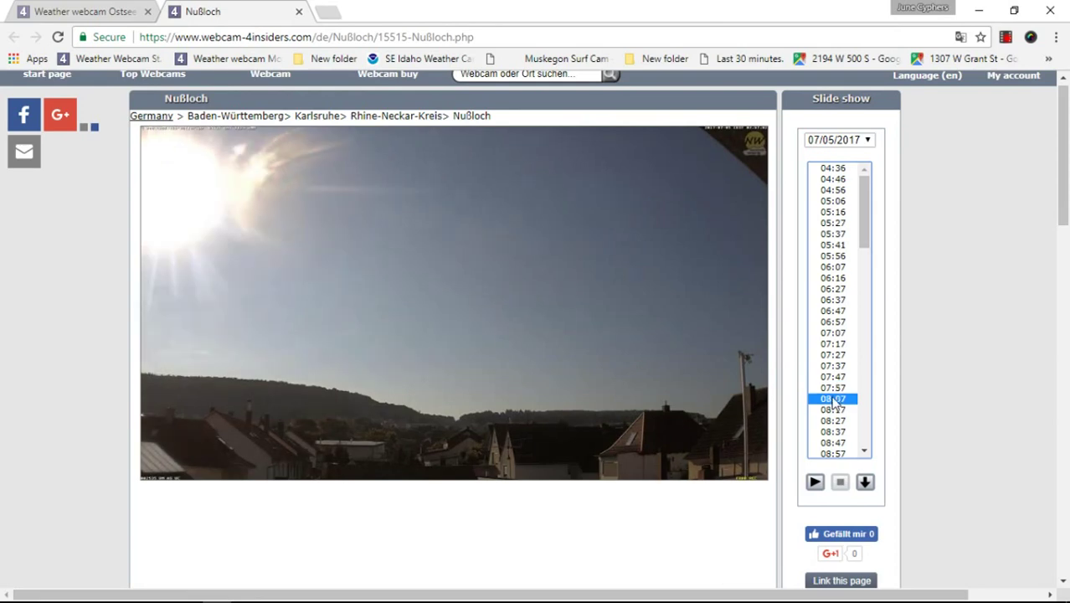
left_click(834, 410)
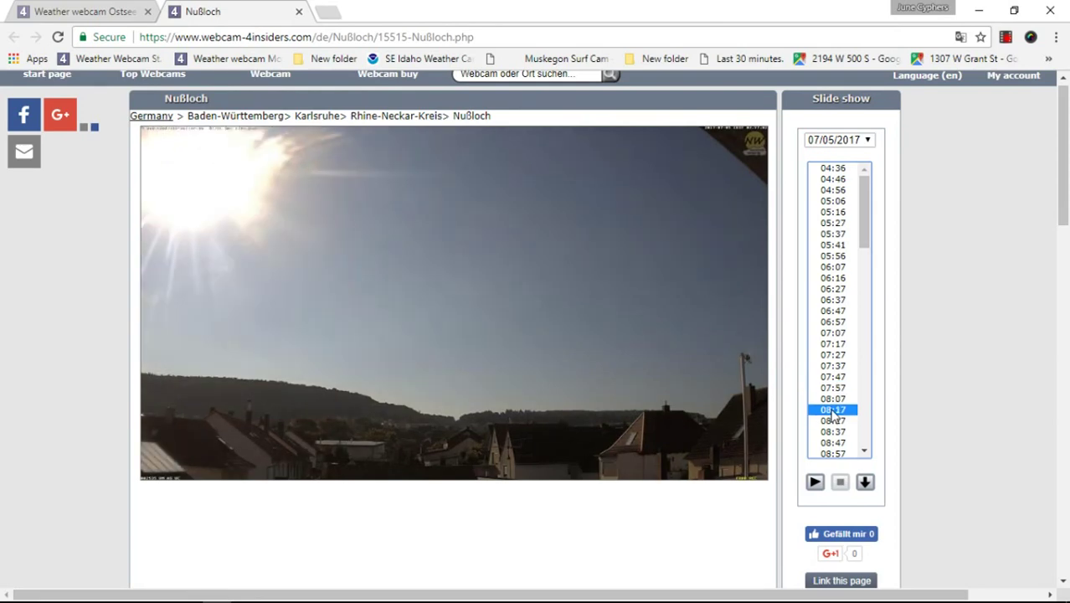
left_click(834, 421)
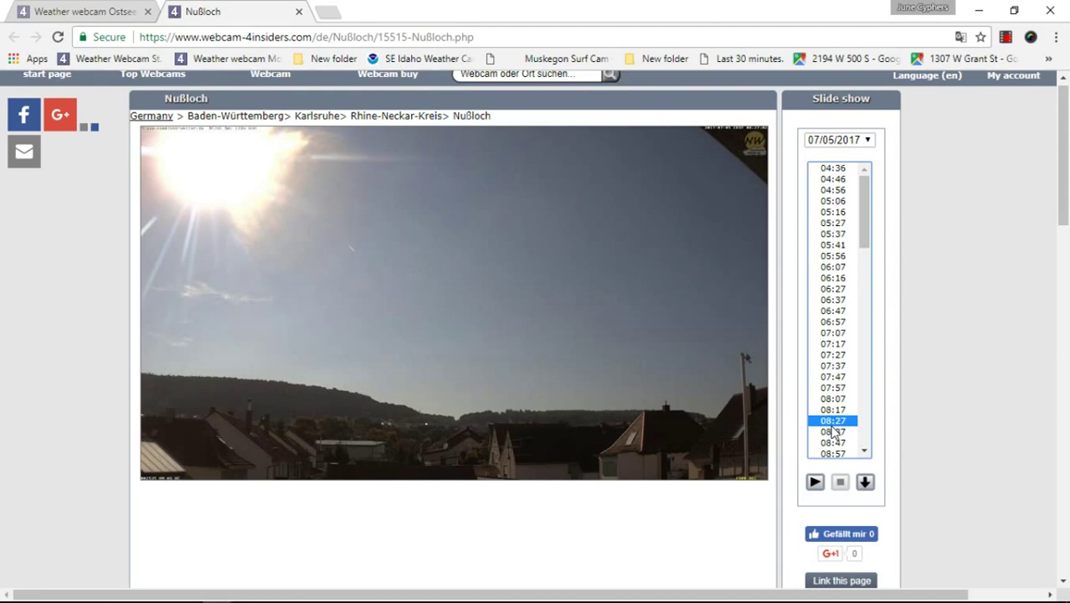
left_click(834, 432)
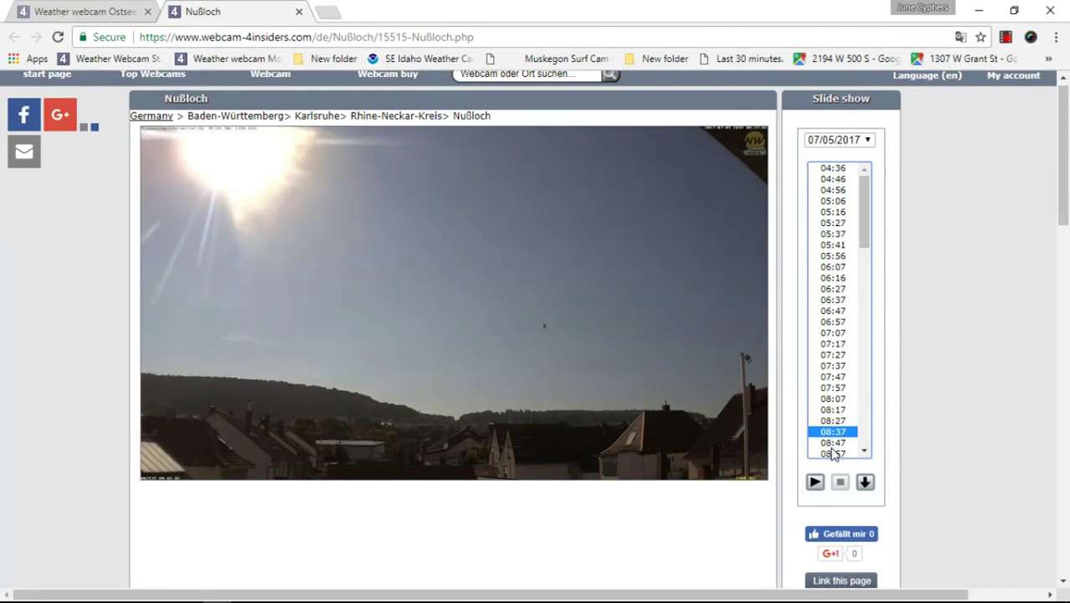
left_click(834, 453)
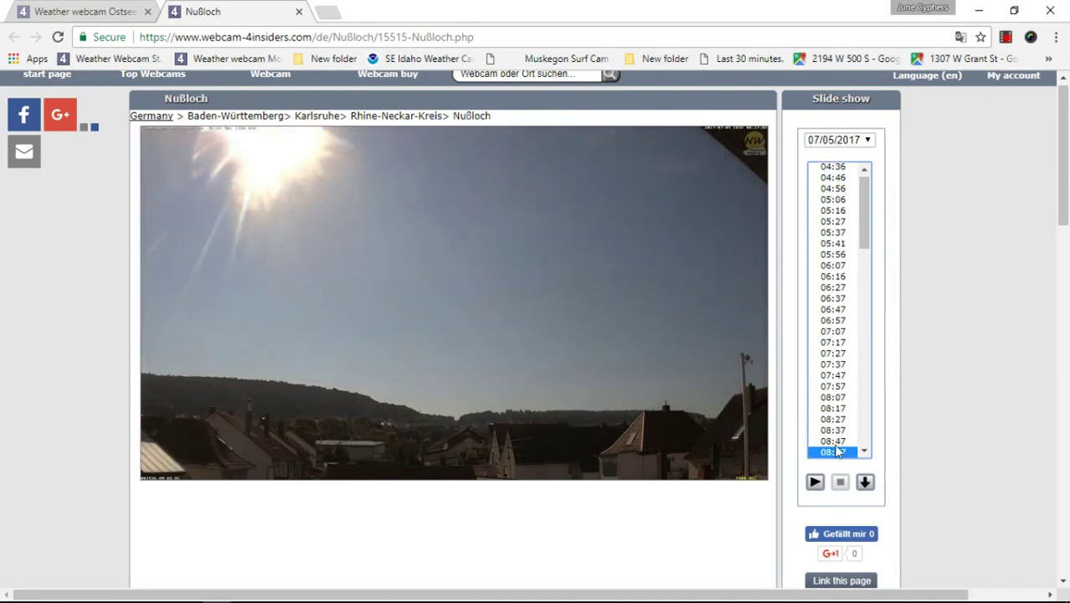
left_click(864, 452)
left_click(846, 432)
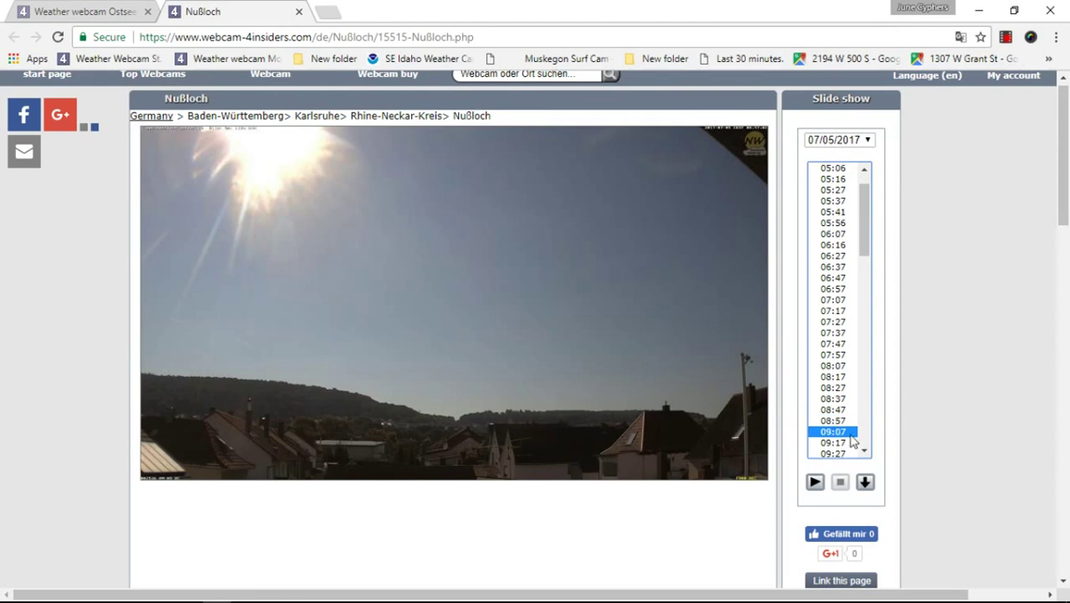
left_click(842, 443)
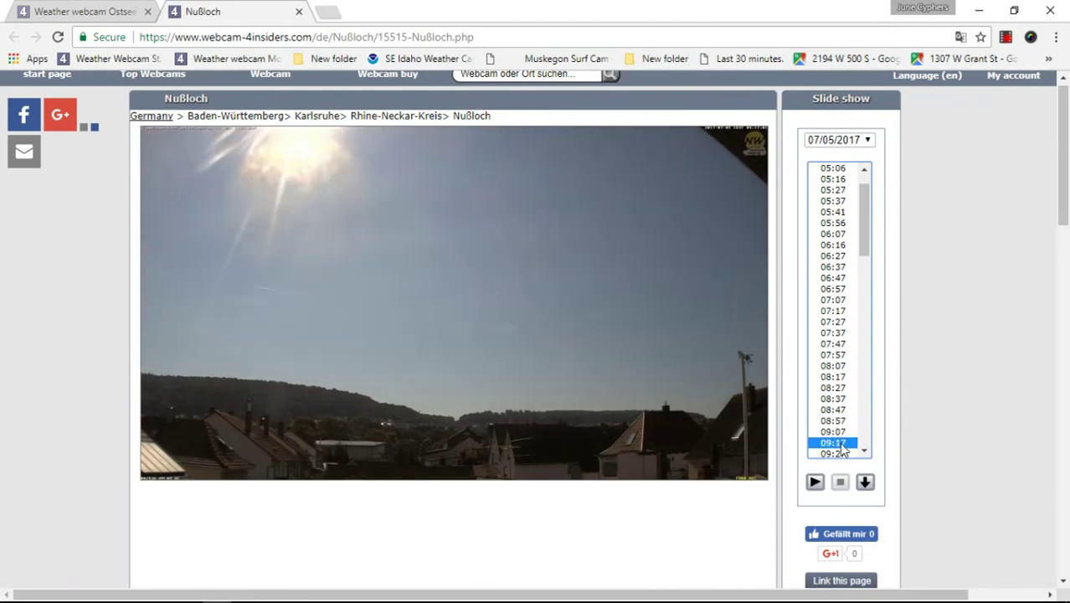
left_click(840, 453)
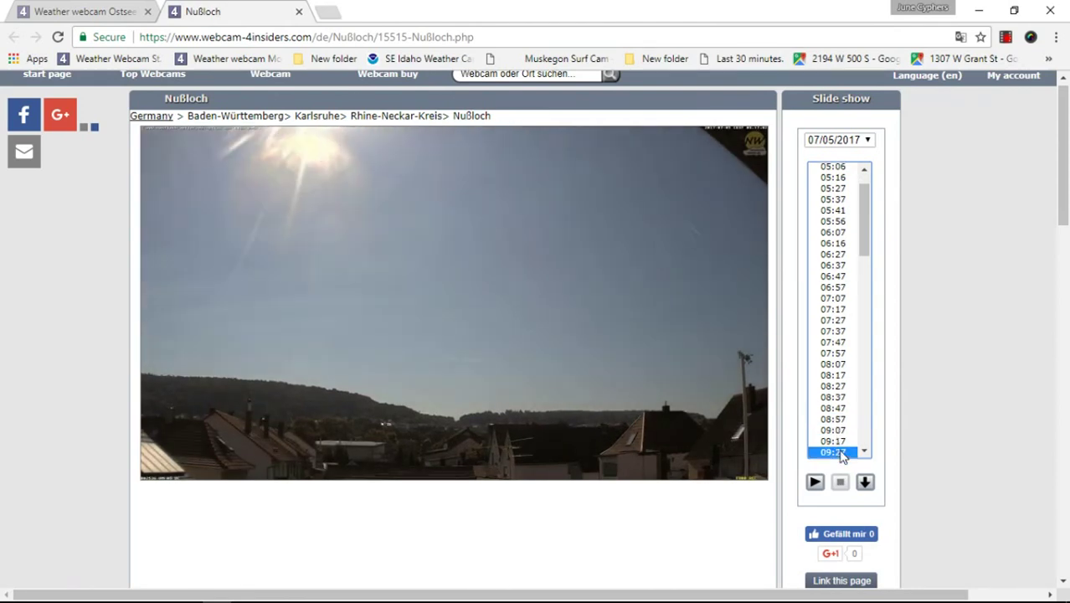
left_click(863, 453)
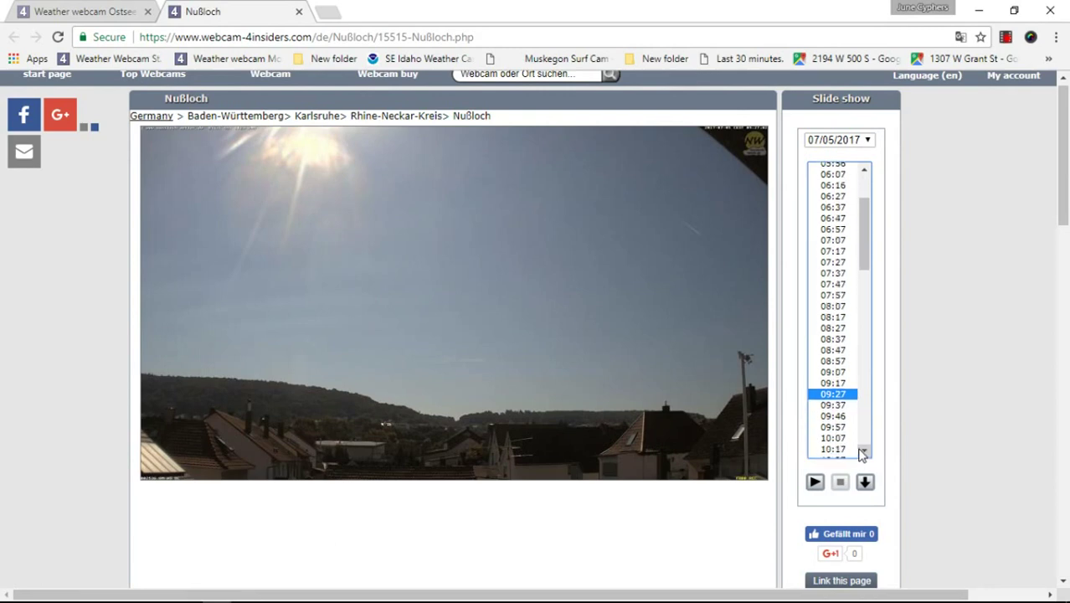
Step: Step back from 09:37 through 08:57 and 08:07 to the 07:47 image
left_click(833, 404)
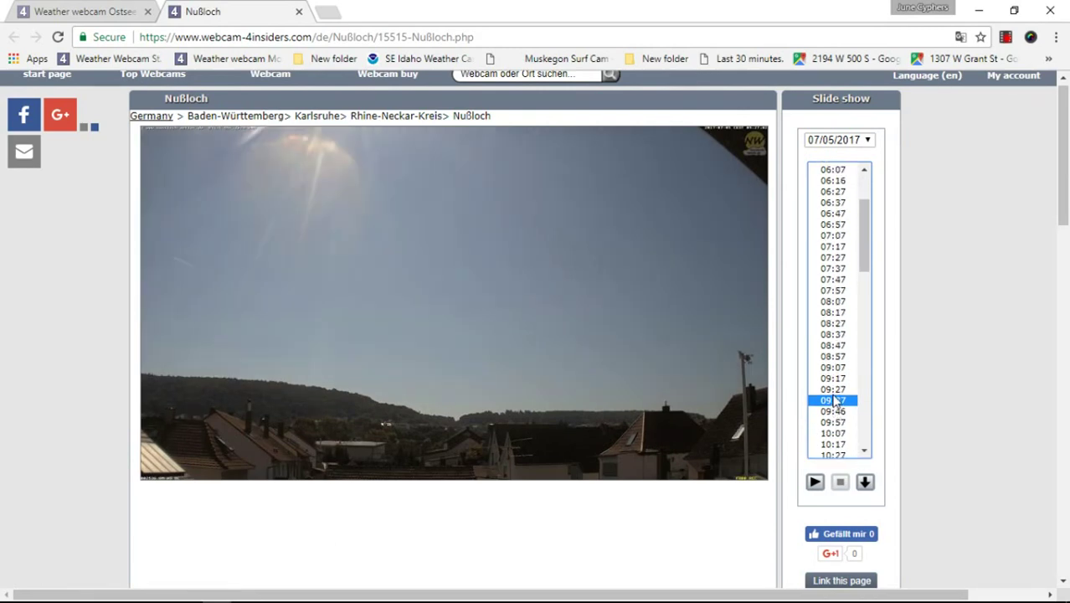
left_click(833, 389)
left_click(833, 378)
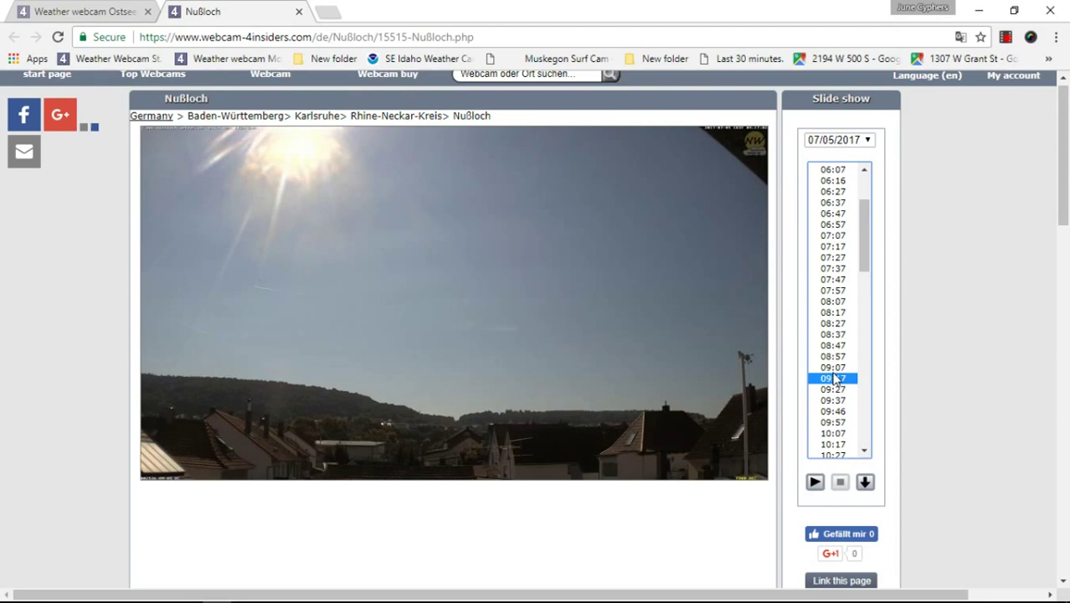
left_click(834, 368)
left_click(834, 357)
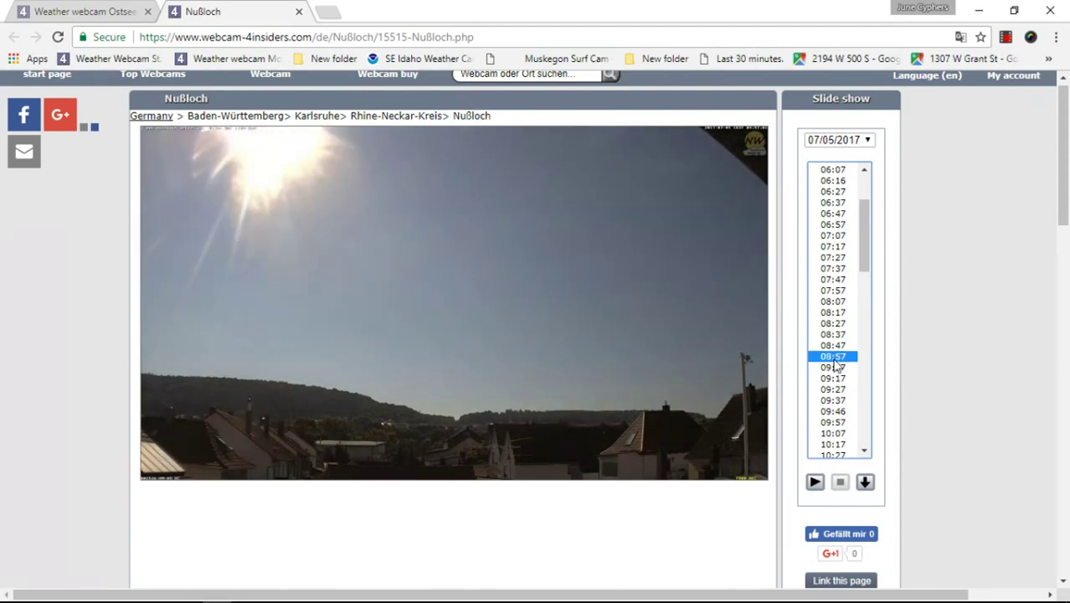
left_click(834, 346)
left_click(836, 324)
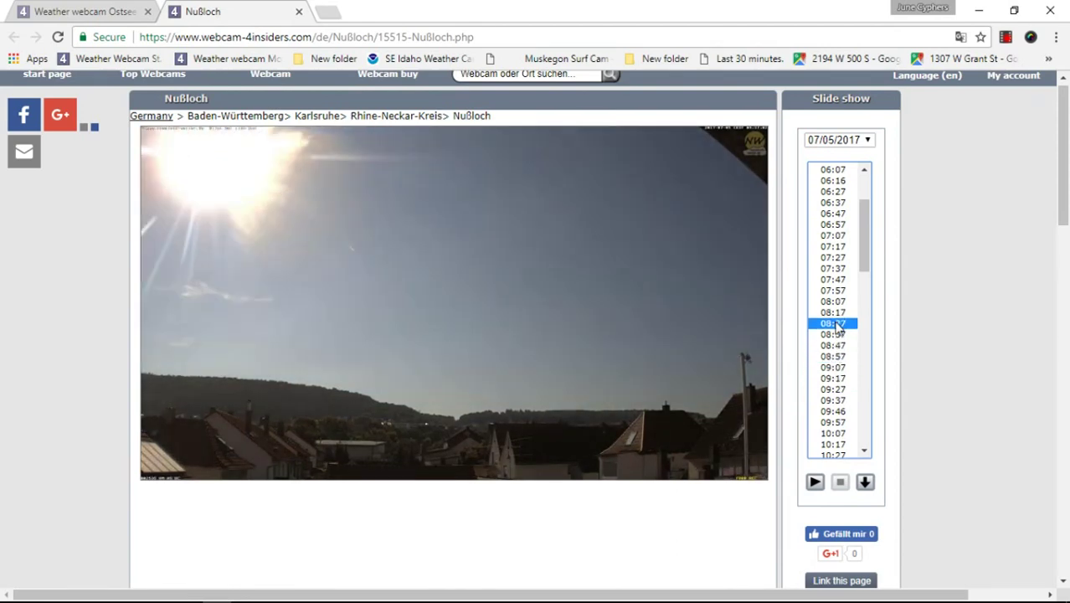
left_click(836, 302)
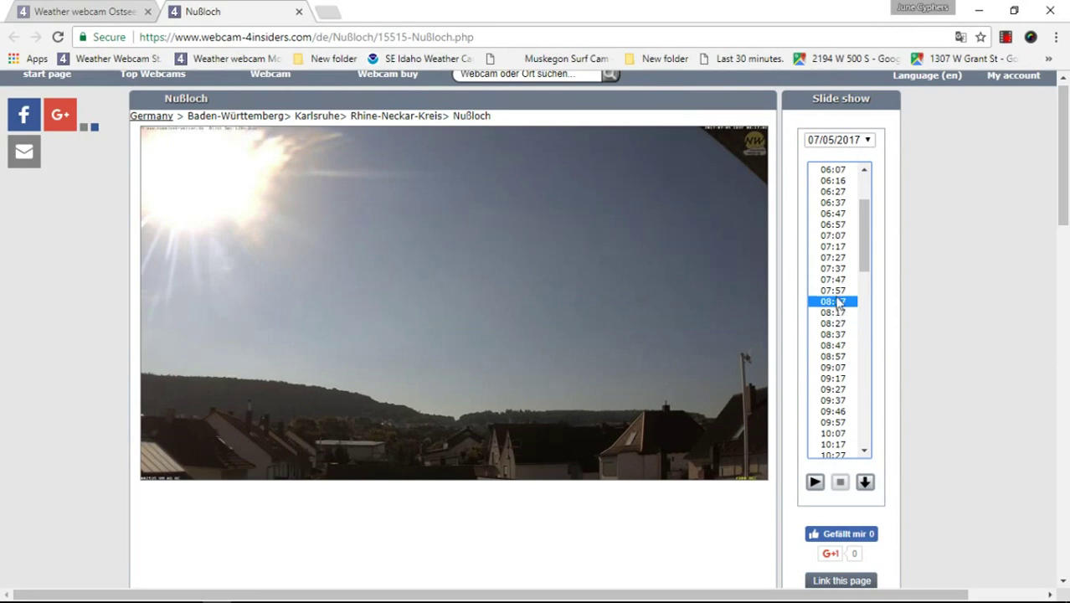
left_click(838, 280)
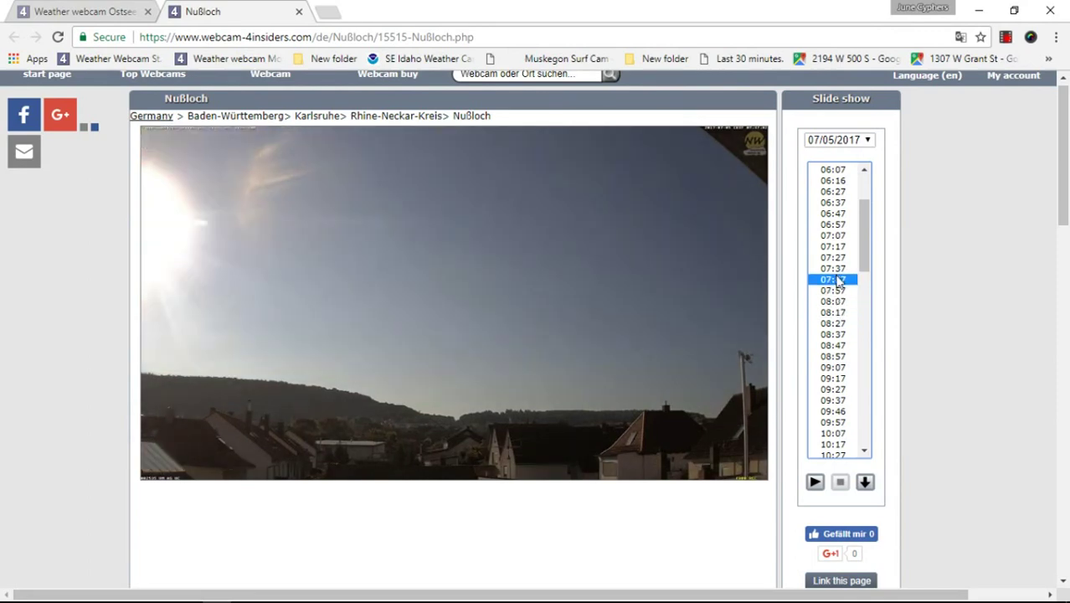
Step: Run the Nußloch slideshow, stop it, then step back from 09:27 to 09:07
left_click(815, 482)
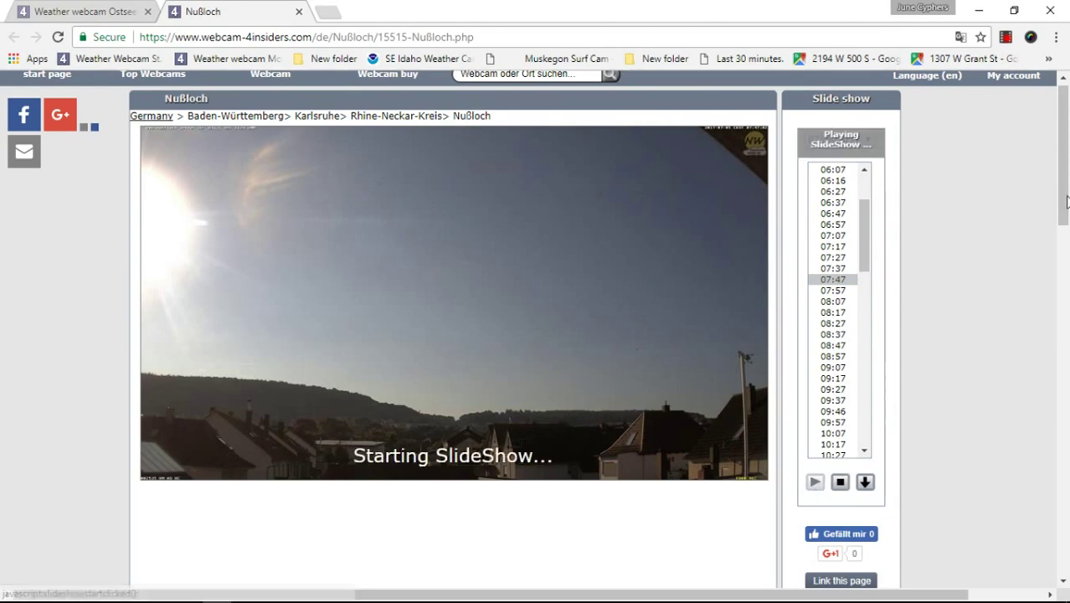
left_click_drag(1065, 204, 1065, 194)
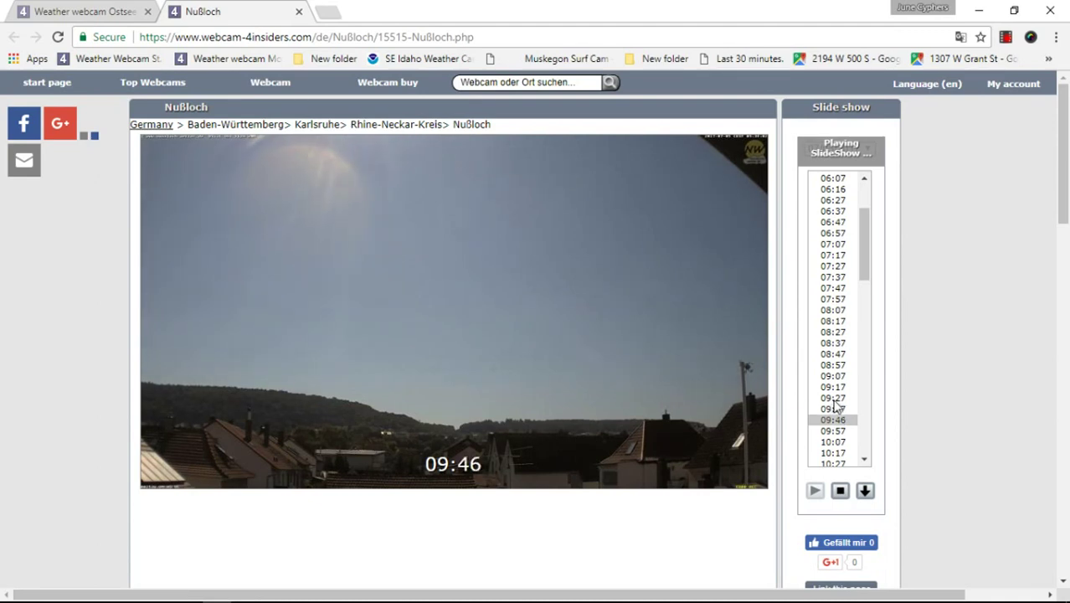
left_click(838, 399)
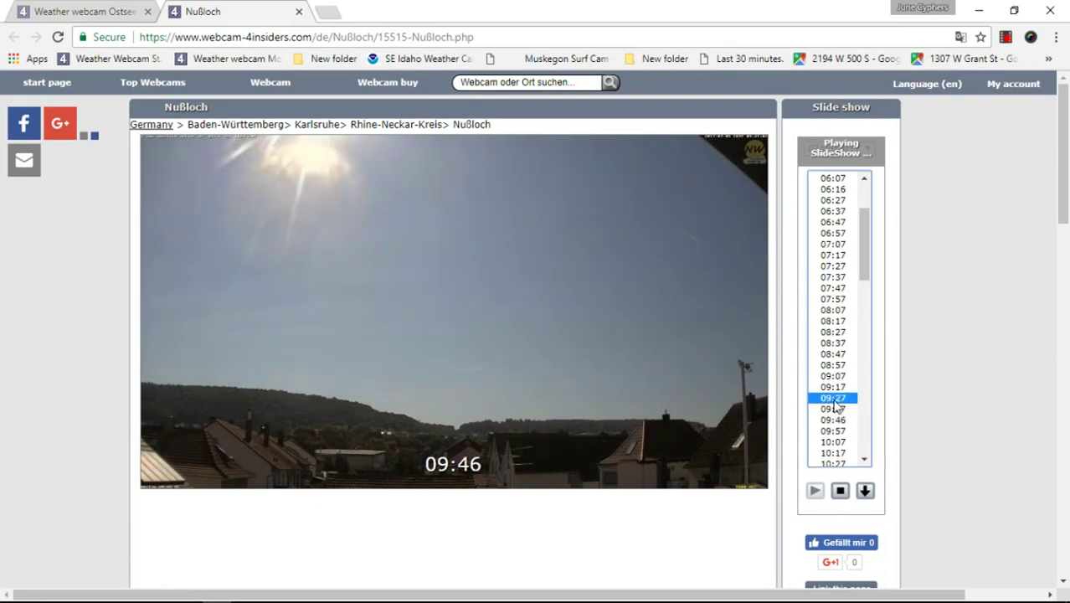
left_click(839, 490)
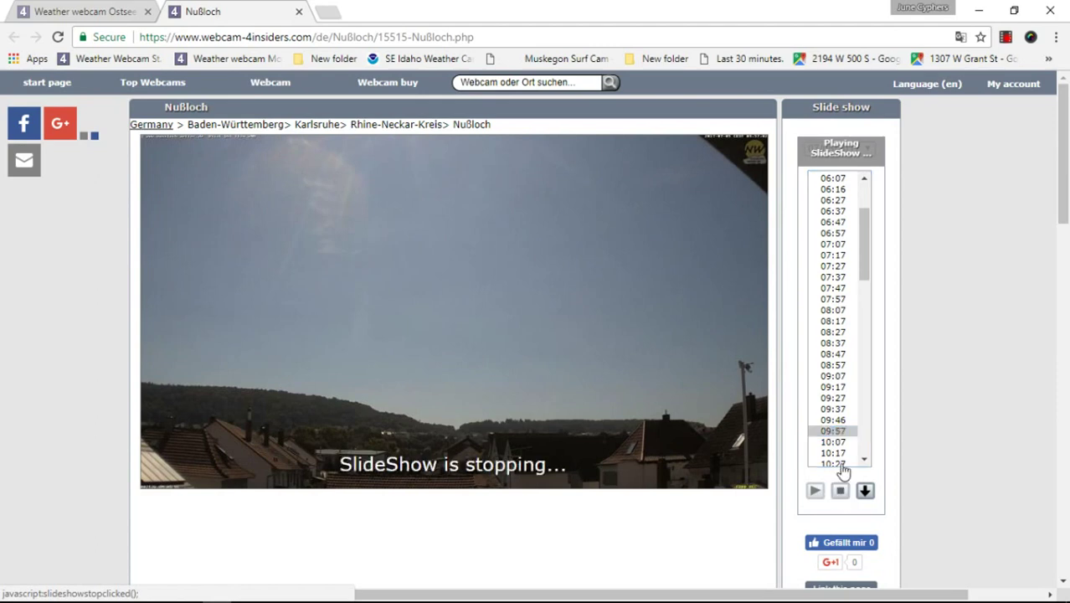
left_click(837, 397)
left_click(837, 387)
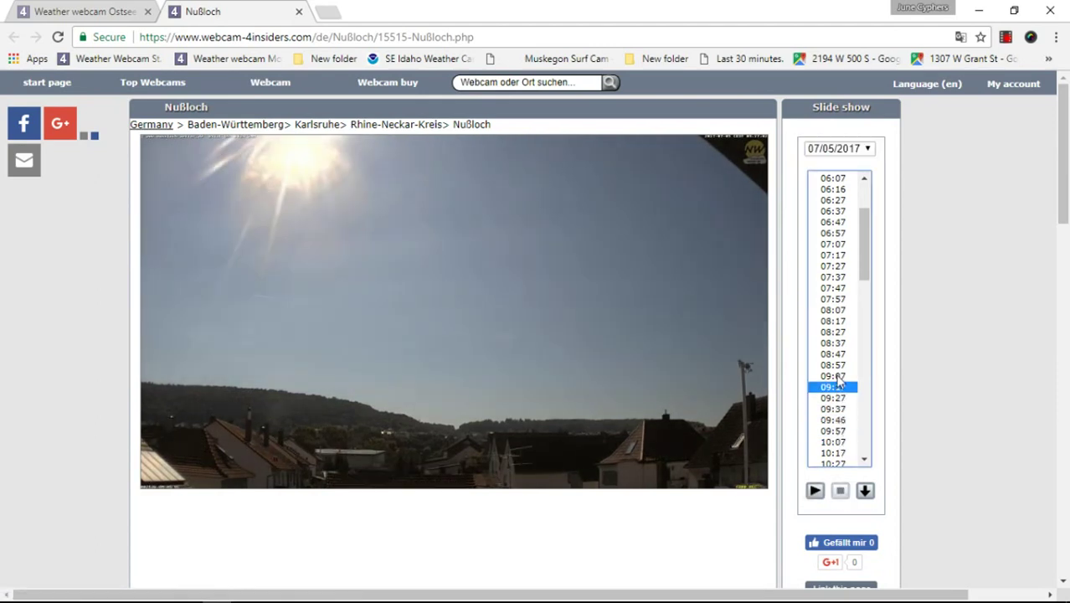
left_click(838, 376)
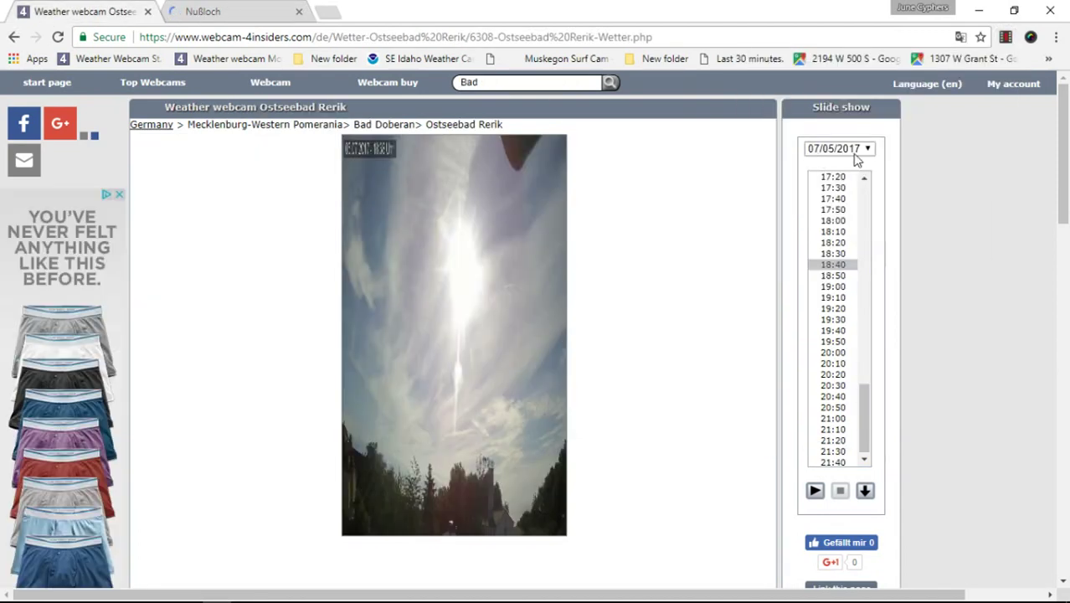
Step: Show the Rerik evening images at 18:50, 19:10, 19:30 and 19:40
left_click(830, 275)
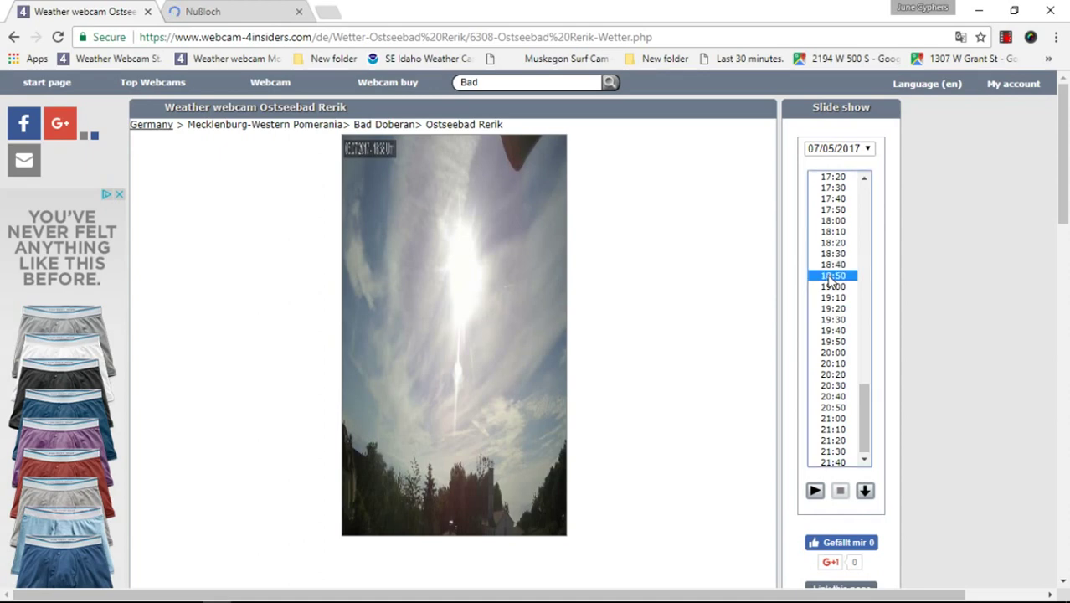
left_click(831, 299)
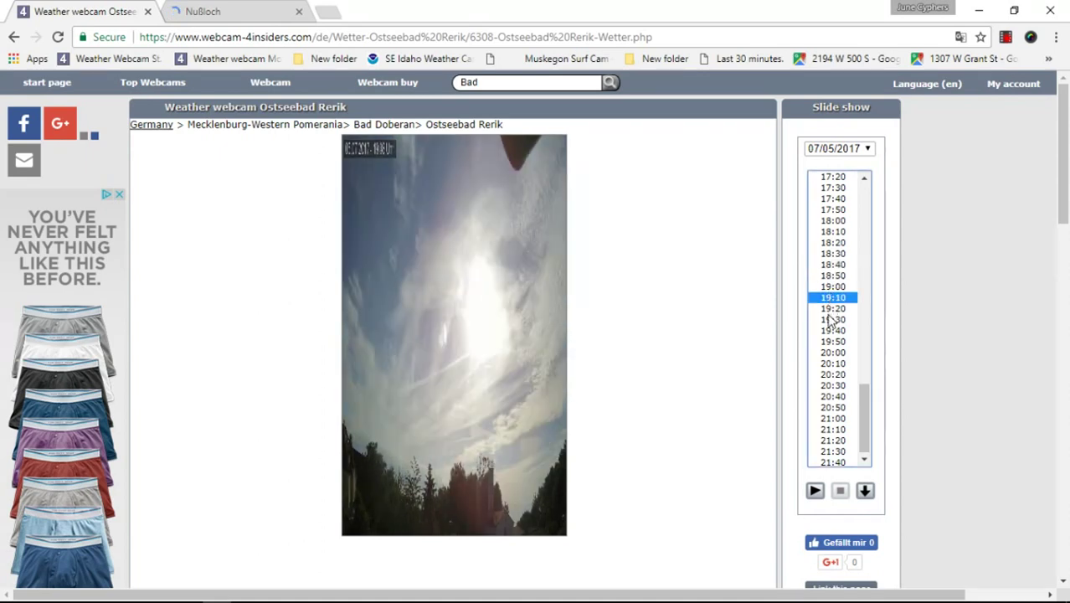
left_click(833, 320)
left_click(832, 331)
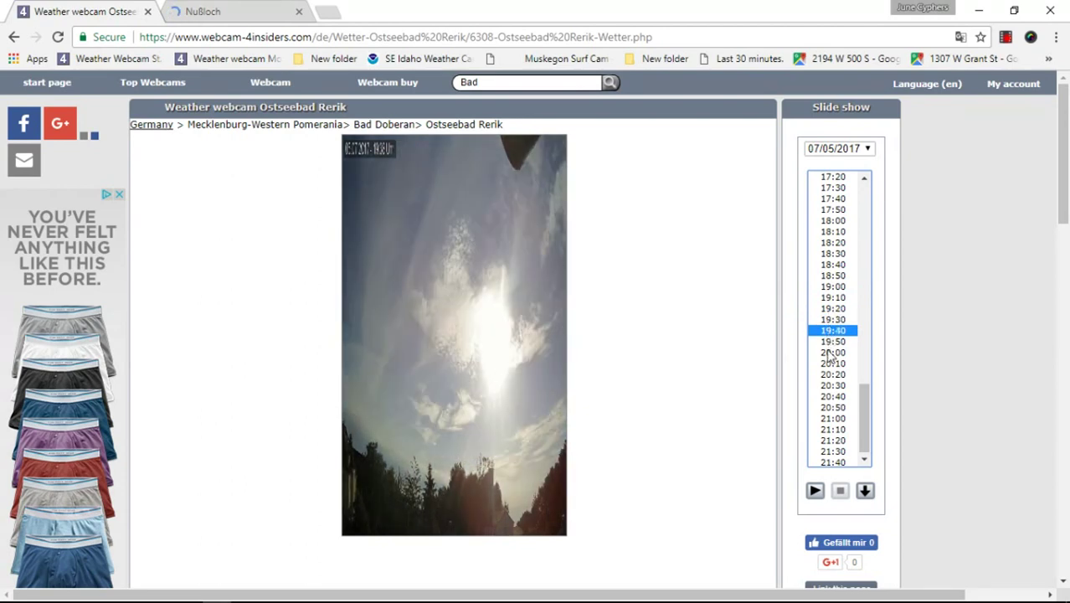
Step: Select the 20:00 Rerik capture and open the picture enlarged
left_click(832, 353)
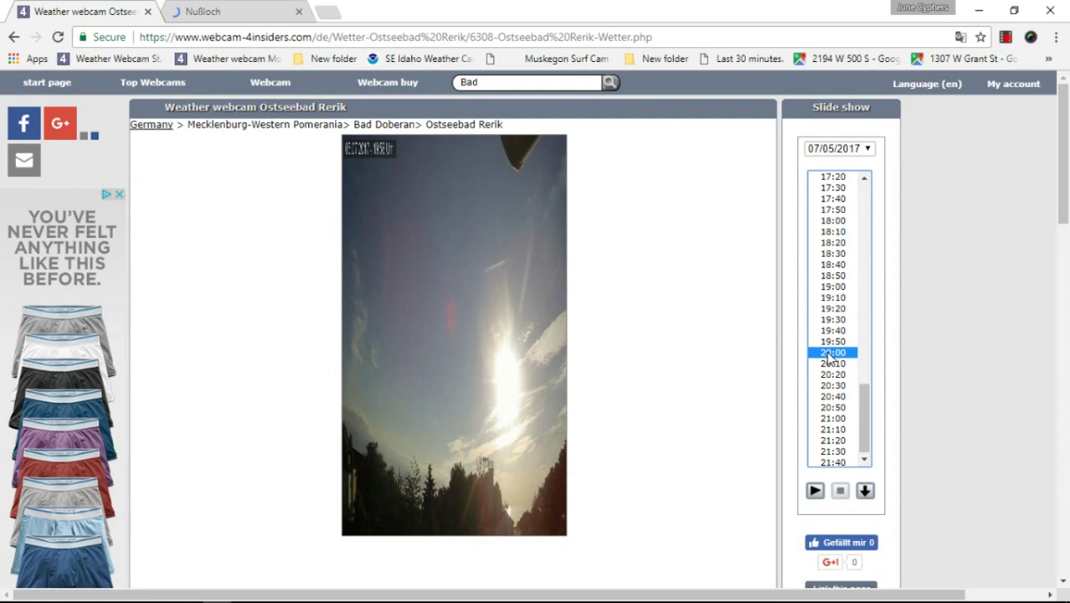
left_click(832, 341)
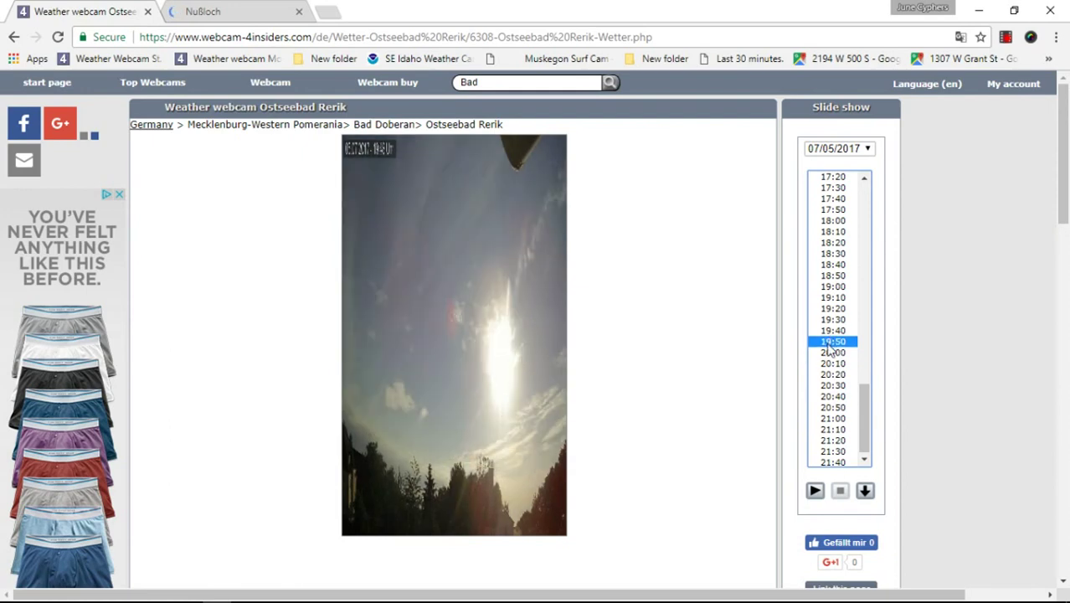
left_click(832, 352)
mouse_move(544, 347)
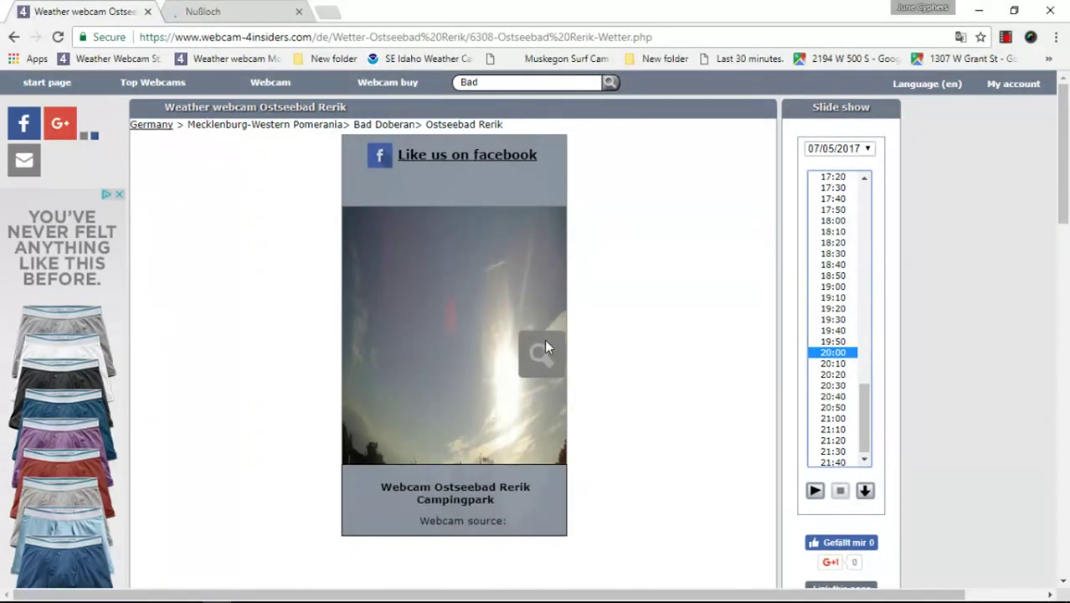
left_click(544, 346)
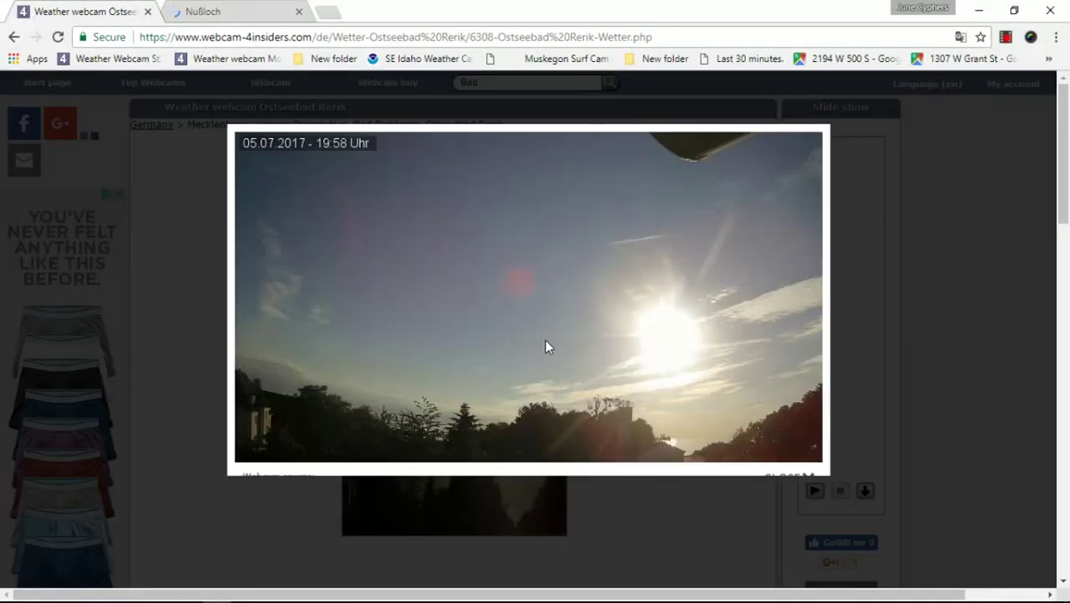
Step: Magnify the browser page to 175% to inspect the enlarged image
left_click(1057, 37)
left_click(1013, 186)
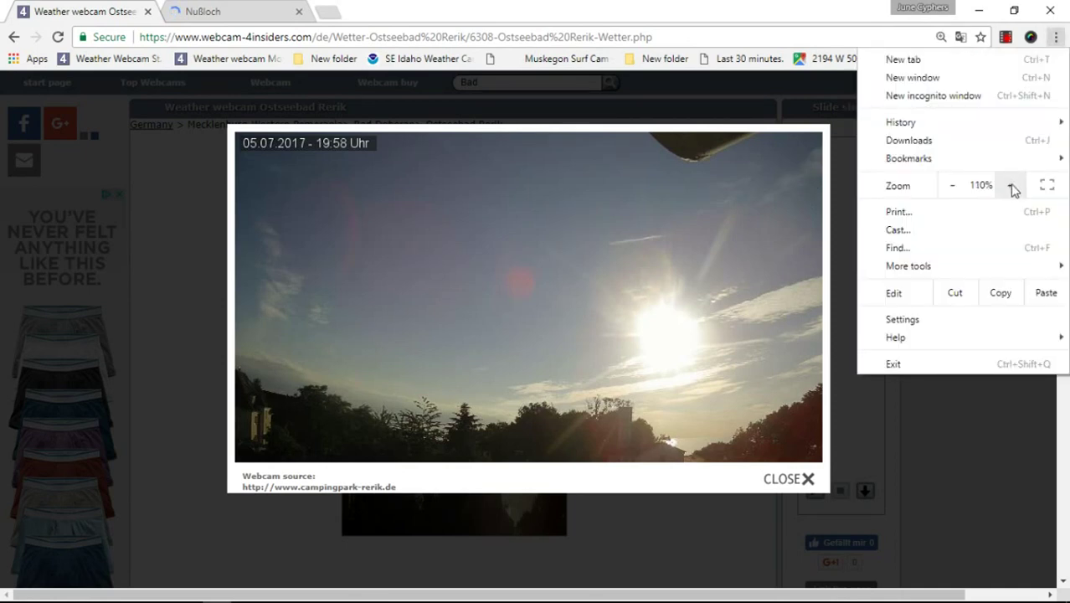
left_click(1013, 186)
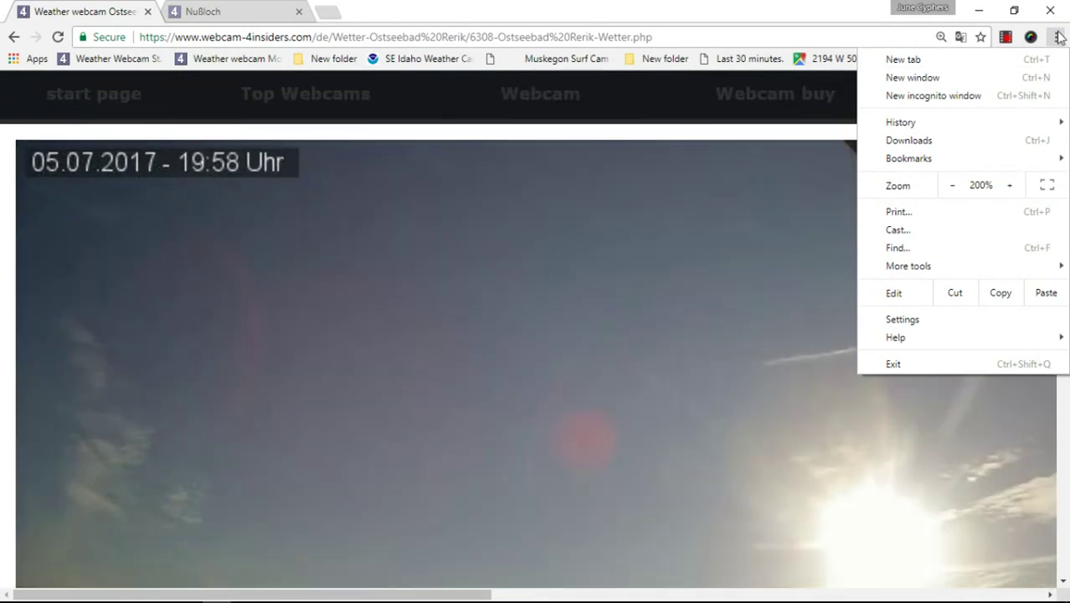
left_click(1059, 37)
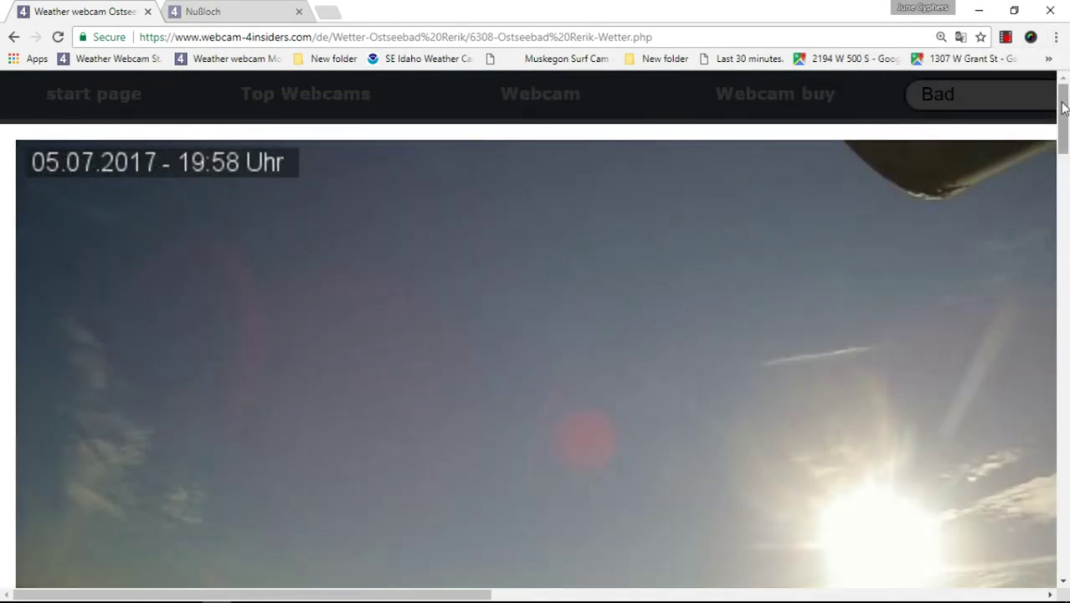
left_click_drag(1064, 101, 1063, 134)
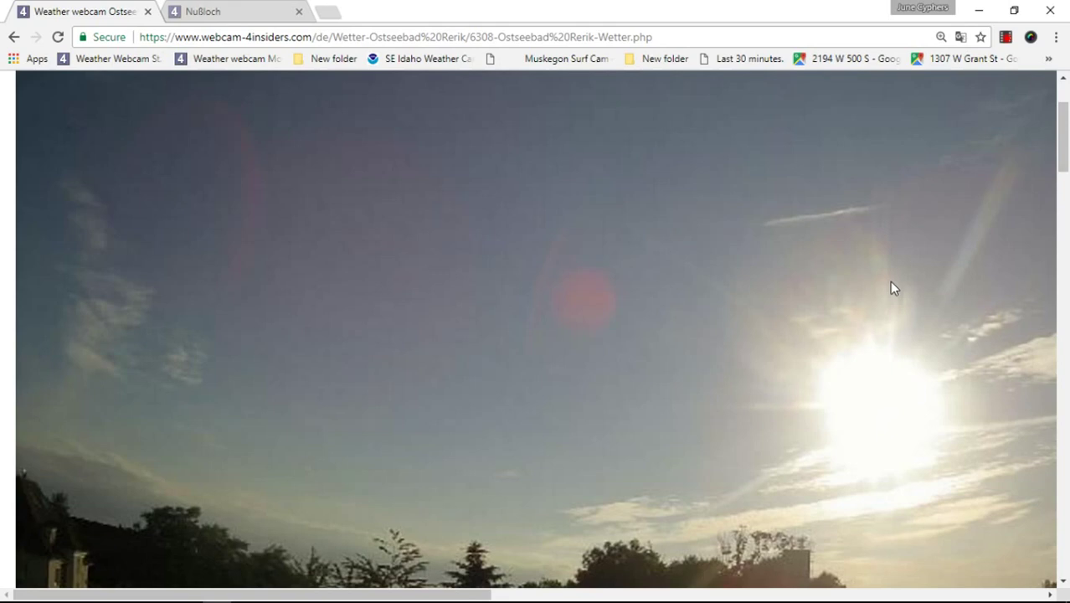
Step: Return the browser page zoom to 100%
left_click(1057, 37)
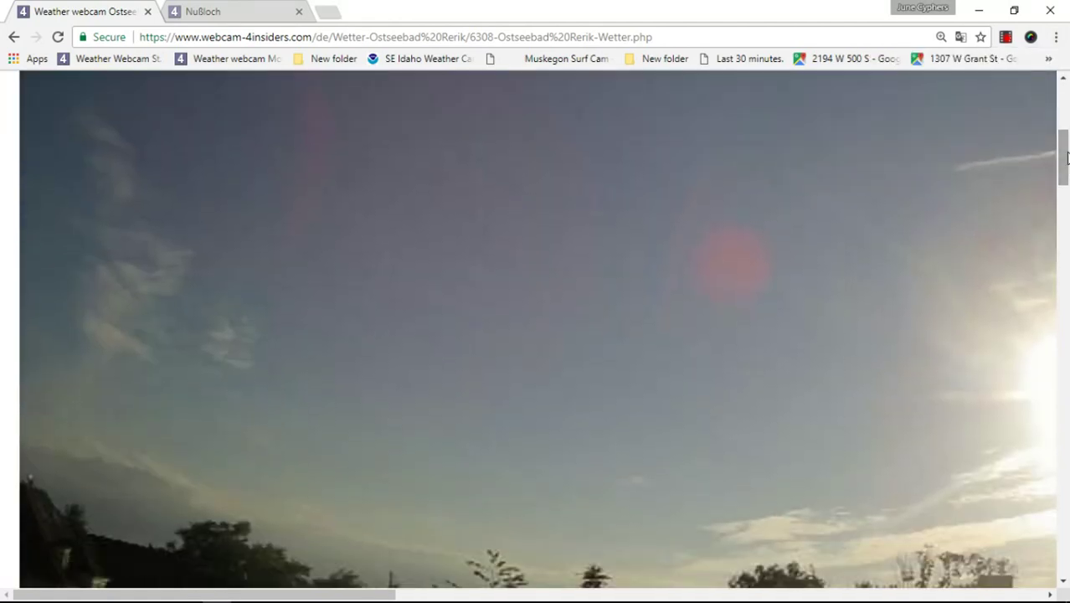
left_click(1056, 37)
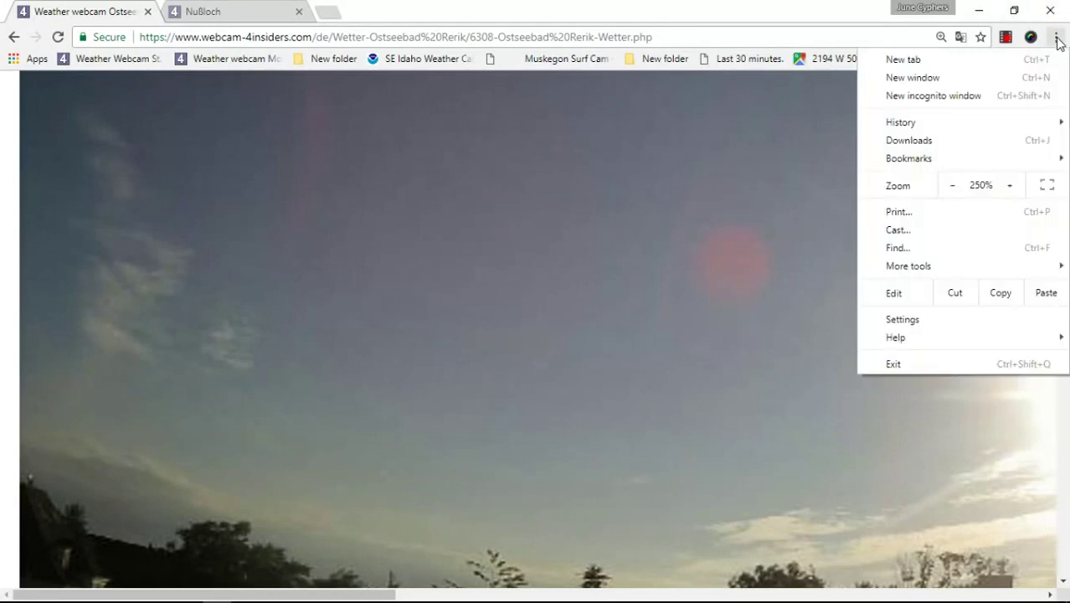
left_click(947, 185)
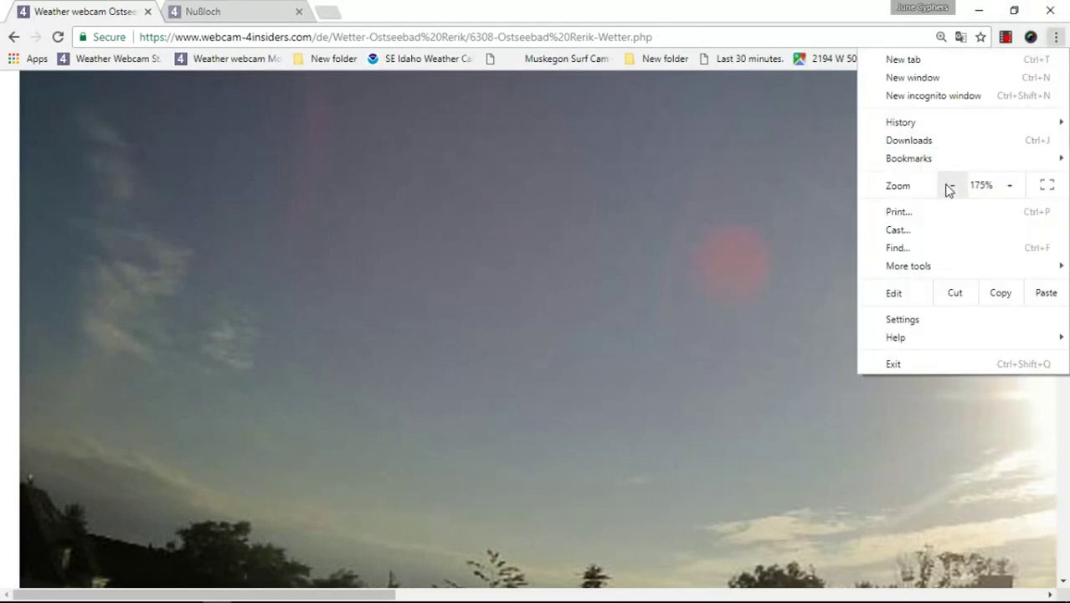
left_click(950, 187)
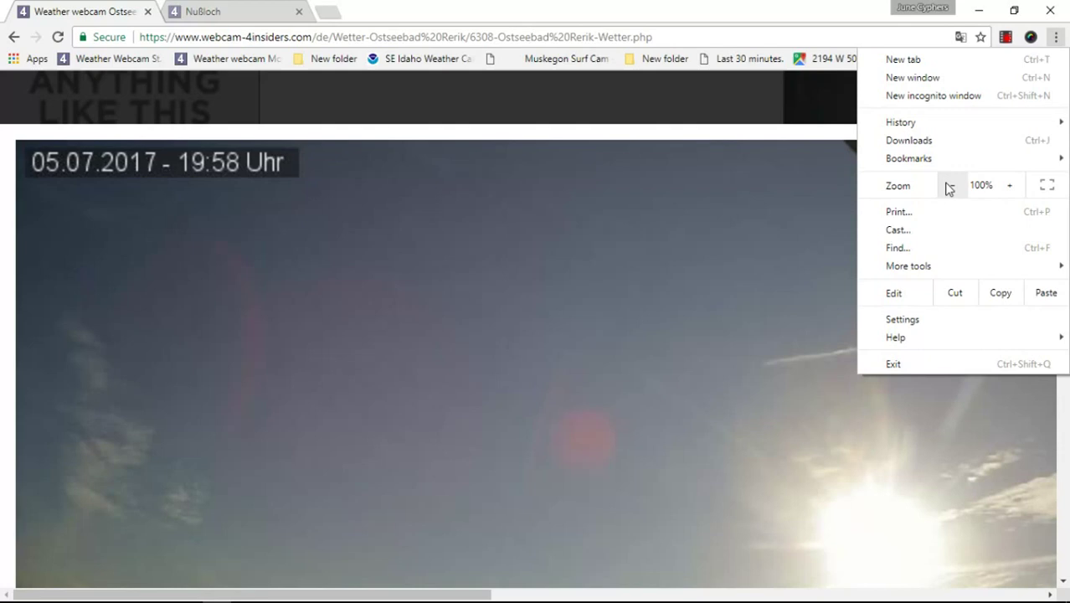
left_click(1061, 37)
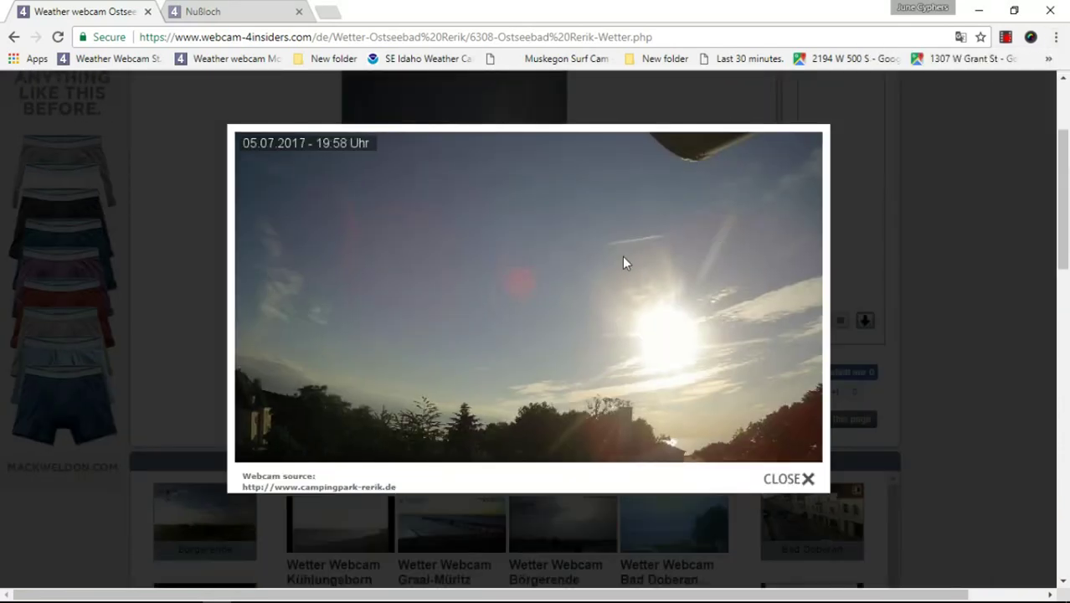
Step: Close the 19:58 view and open the 20:10 Rerik capture enlarged
left_click(620, 256)
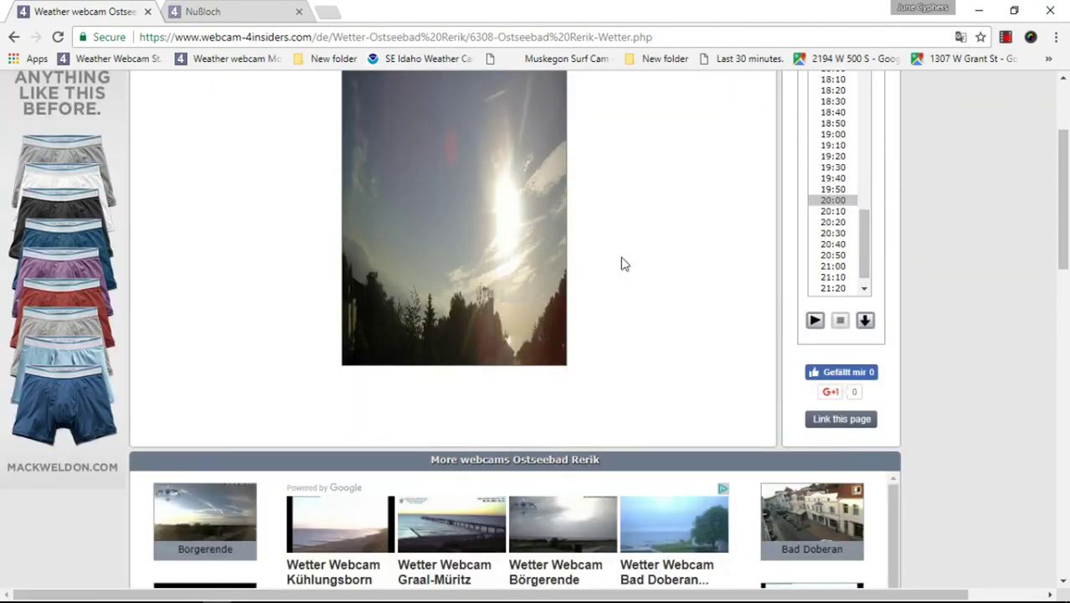
left_click_drag(1062, 138, 1061, 113)
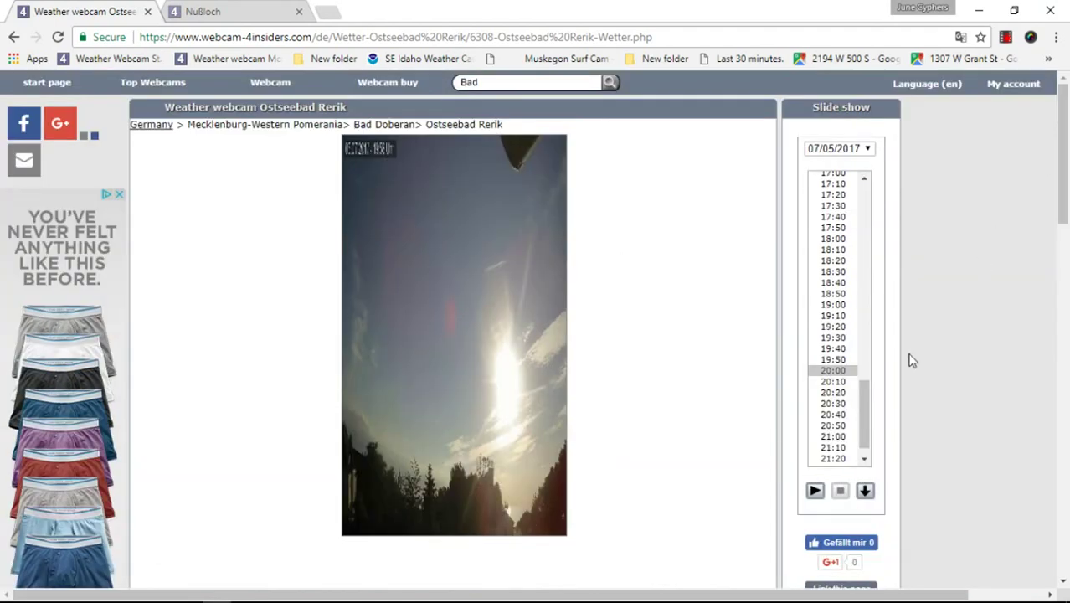
left_click(832, 382)
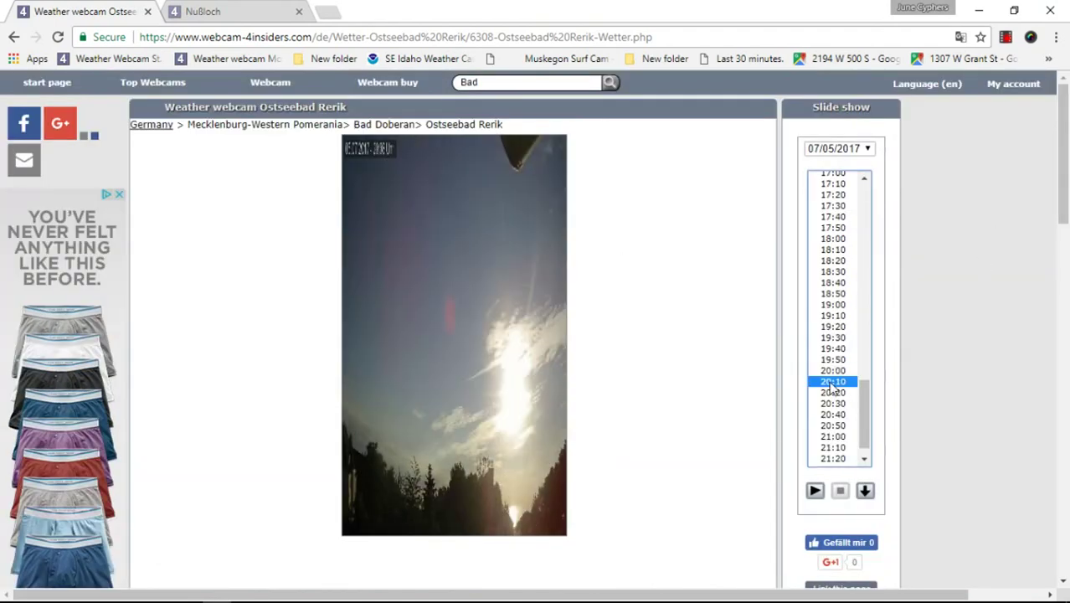
mouse_move(453, 335)
left_click(559, 358)
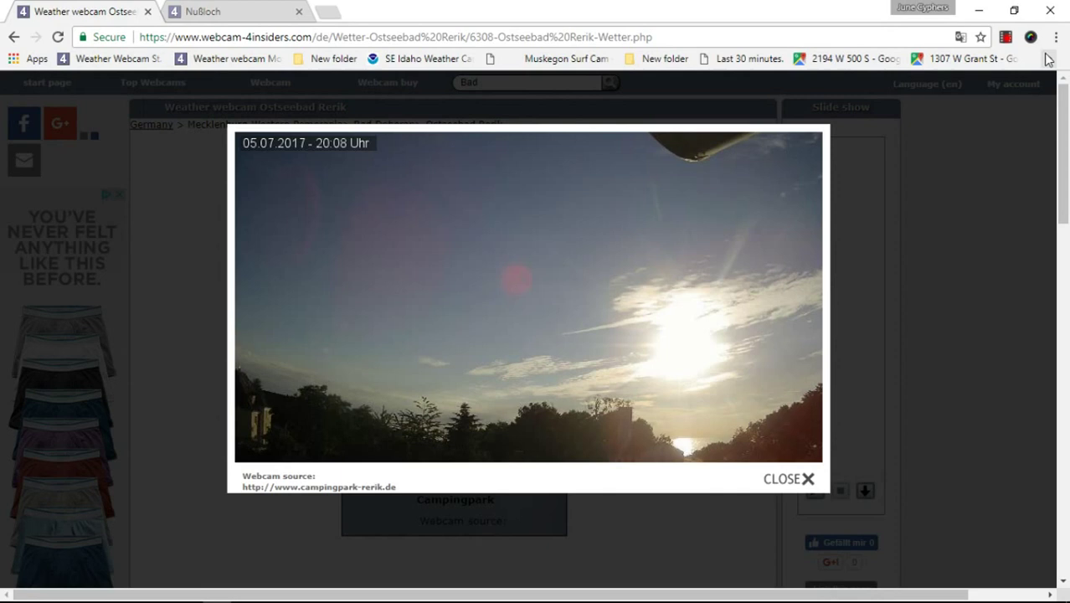
Step: Magnify the browser page to 200% to inspect the 20:10 capture
left_click(1055, 37)
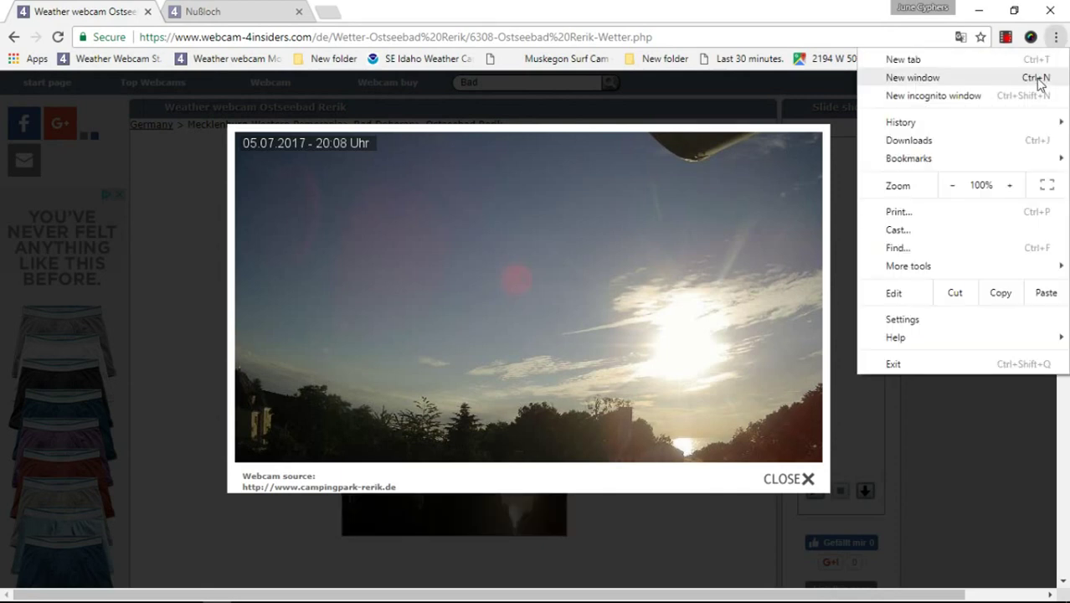
left_click(1012, 185)
left_click(1012, 186)
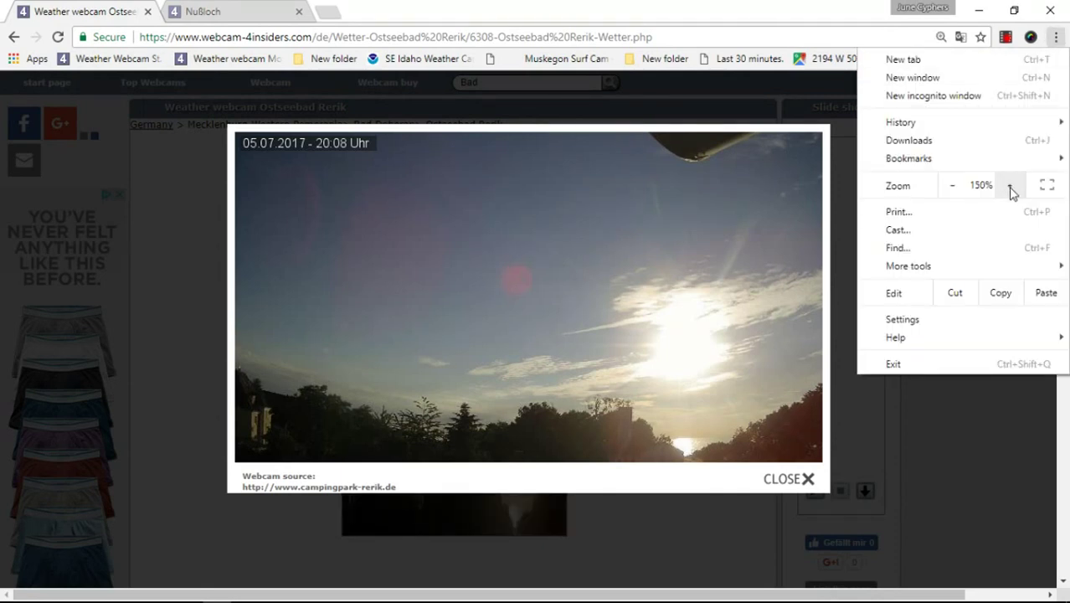
left_click(1011, 186)
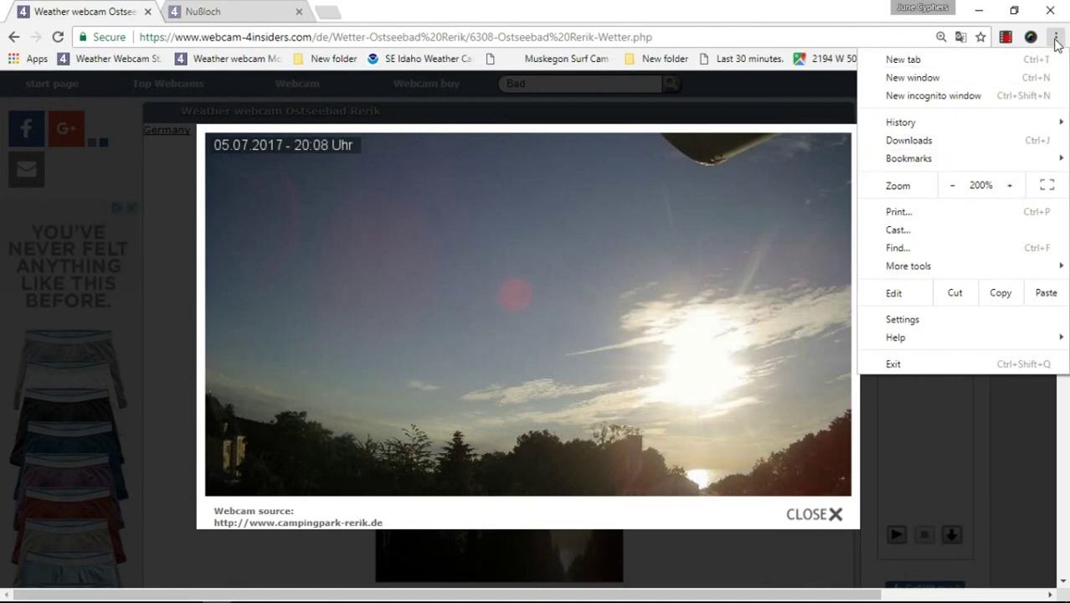
left_click(1055, 39)
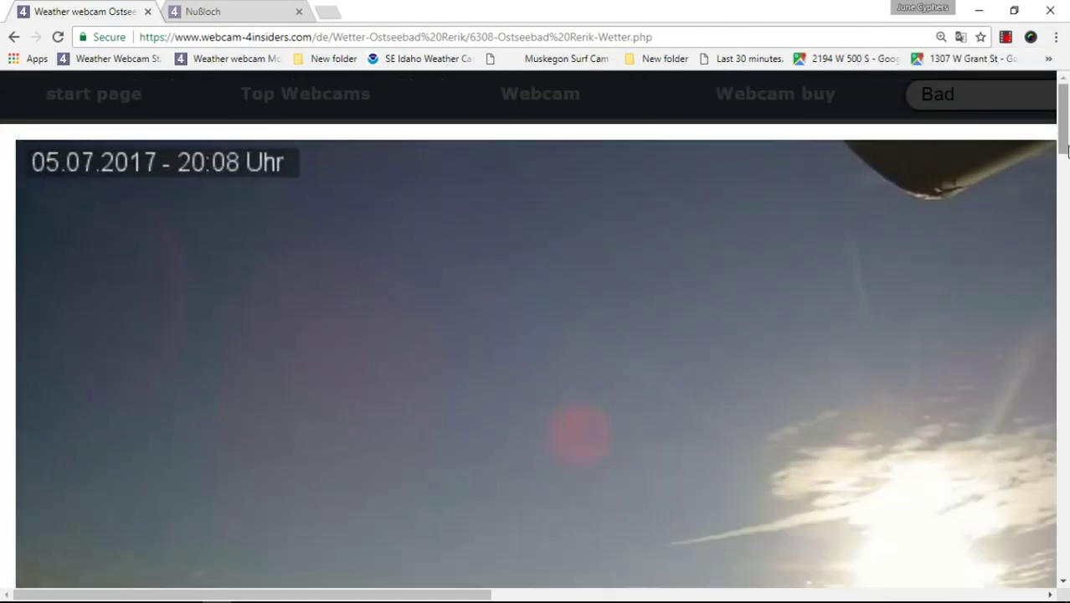
left_click_drag(1063, 100, 1064, 146)
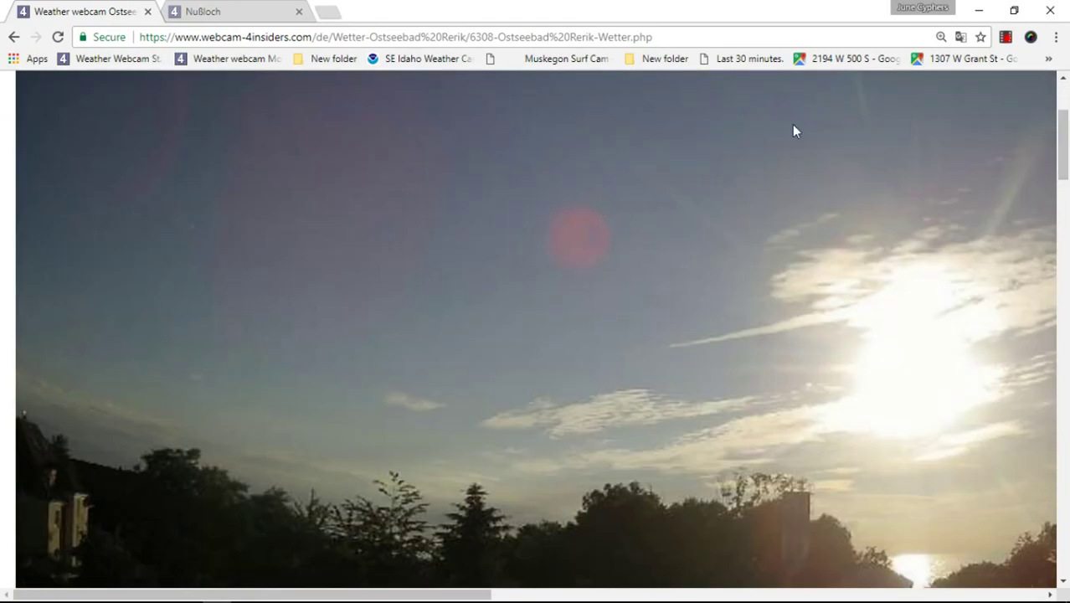
Step: Restore the browser page zoom to 100%
left_click(1056, 37)
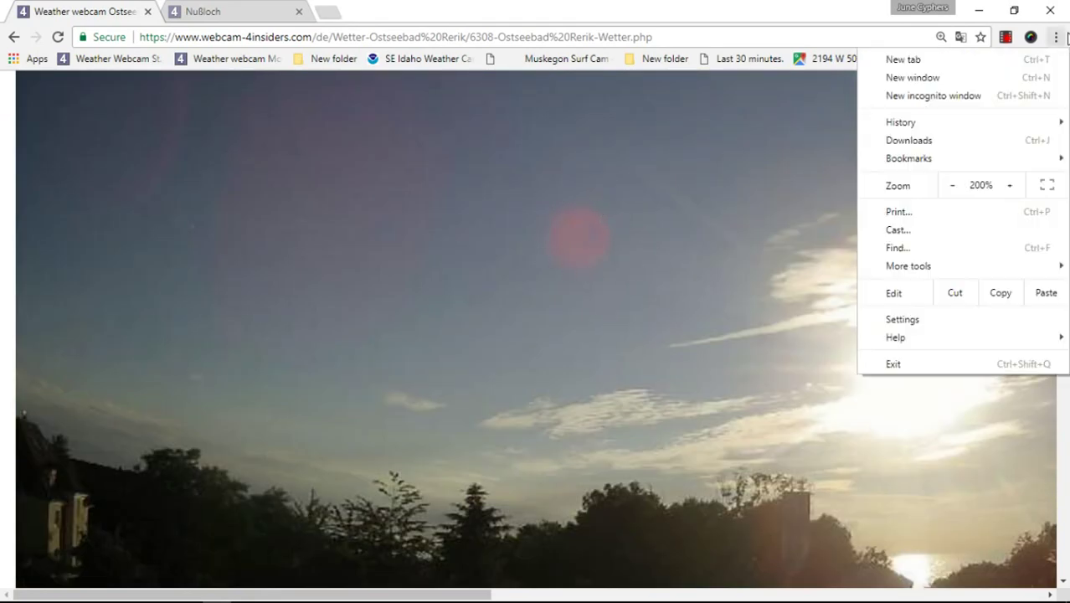
left_click(954, 185)
left_click(955, 185)
left_click(954, 185)
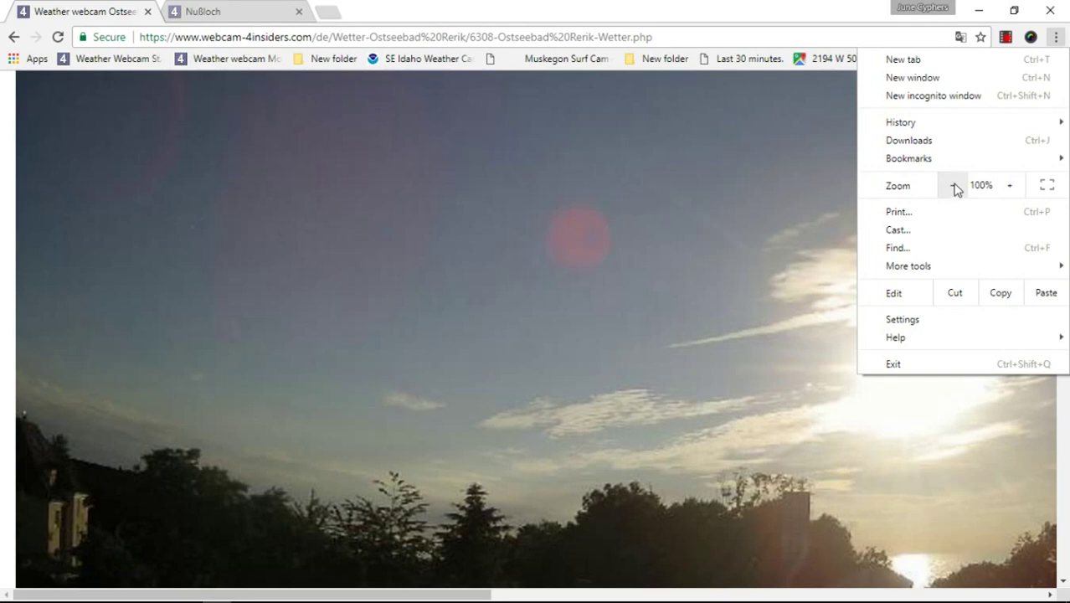
left_click(955, 185)
left_click(1056, 36)
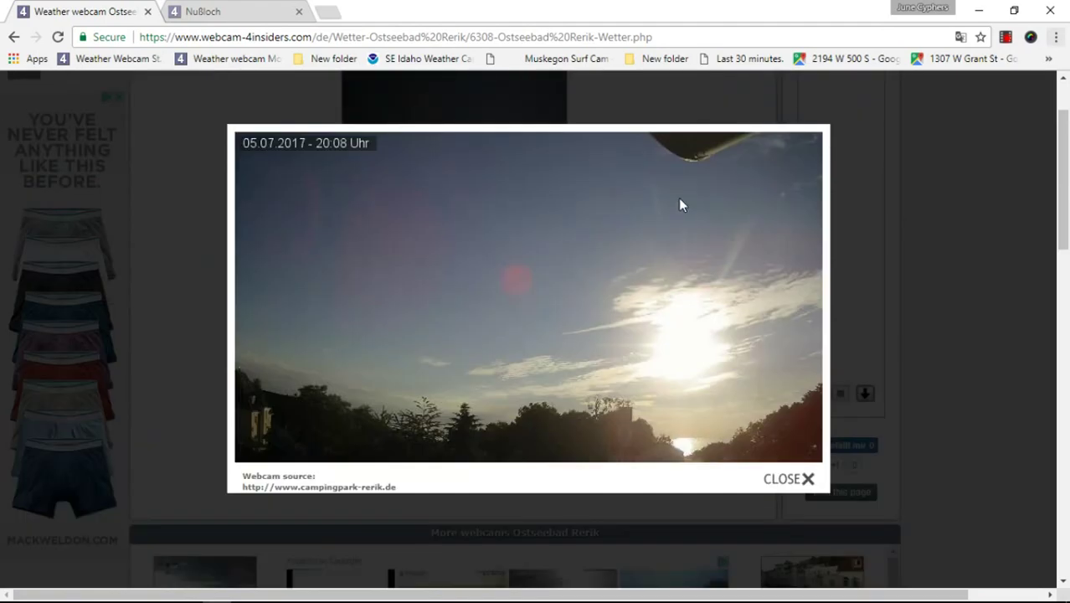
Step: Close the enlarged 20:08 image and step back from 20:00 to 19:30
left_click(665, 203)
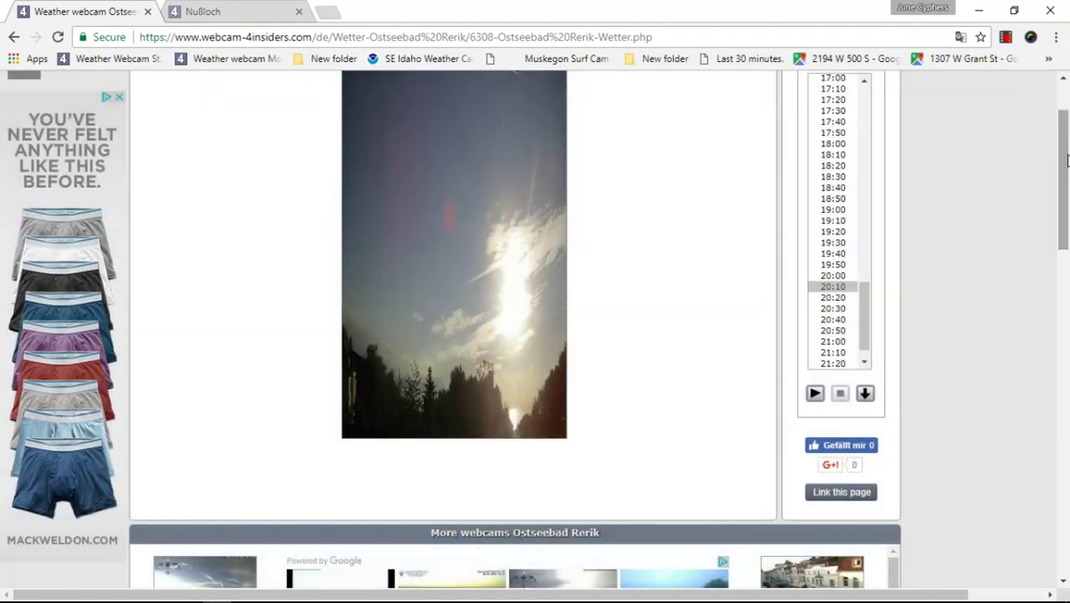
scroll(665, 203, "up", 2)
left_click_drag(1065, 126, 1065, 317)
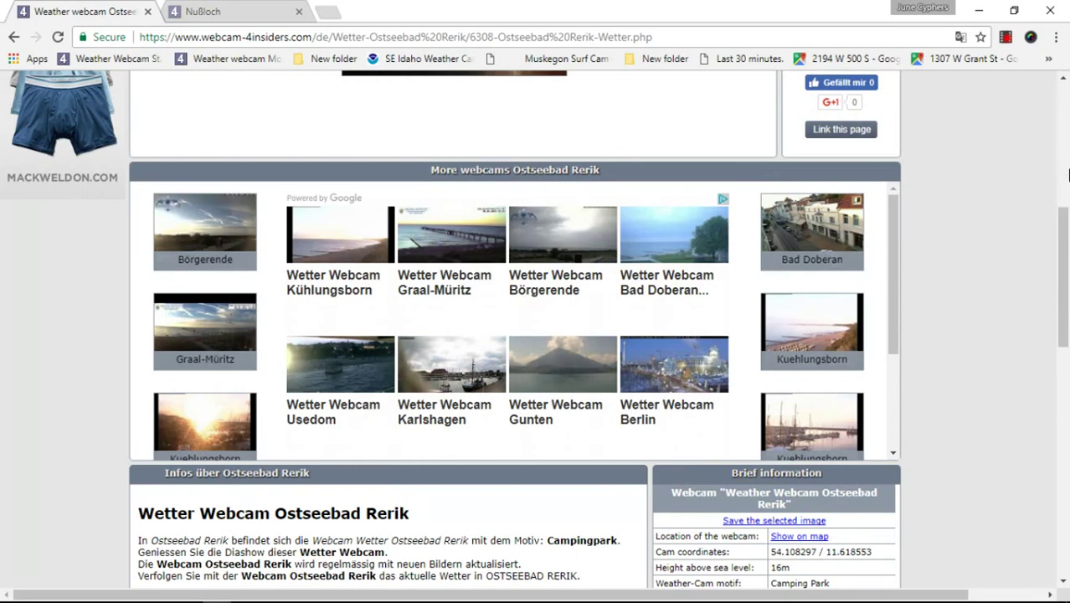
left_click_drag(1065, 141, 1065, 92)
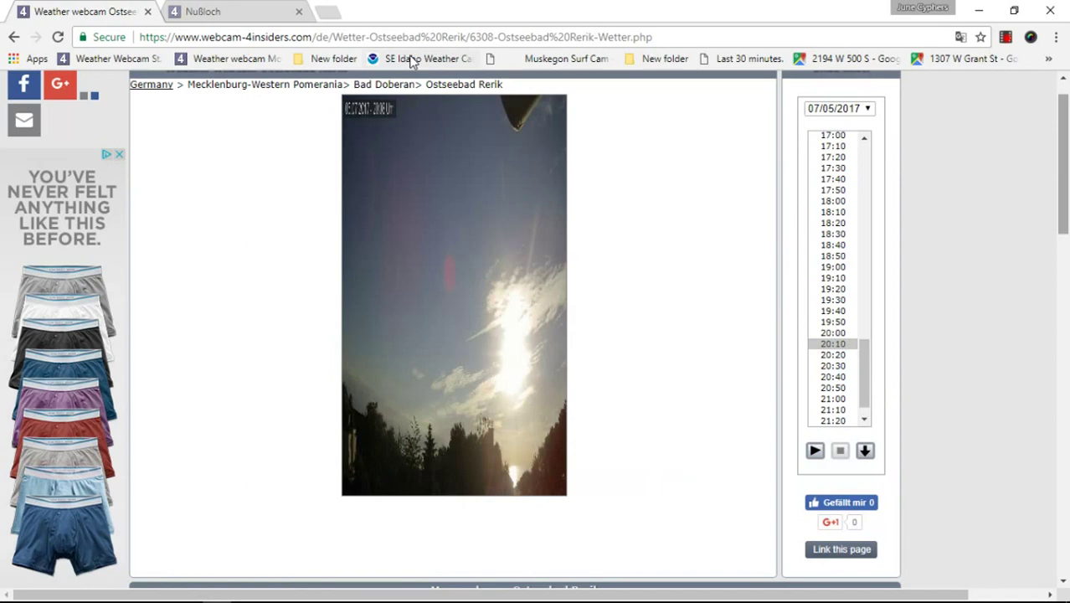
left_click(832, 332)
left_click(833, 310)
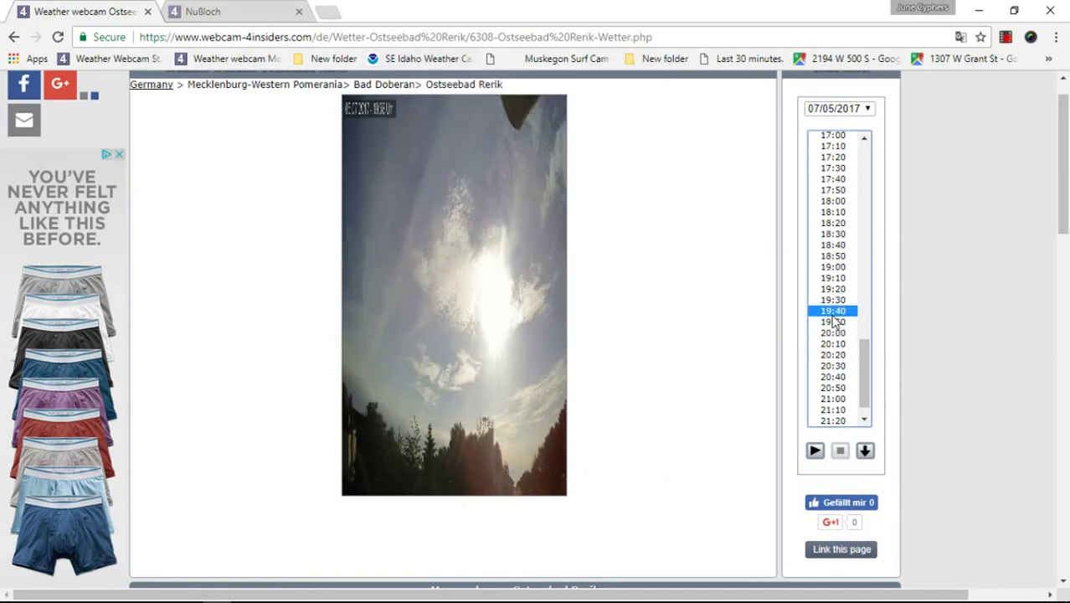
left_click(833, 299)
Step: Step forward from 19:50 through 20:30 and 21:00 to the 21:20 sunset capture
left_click(833, 321)
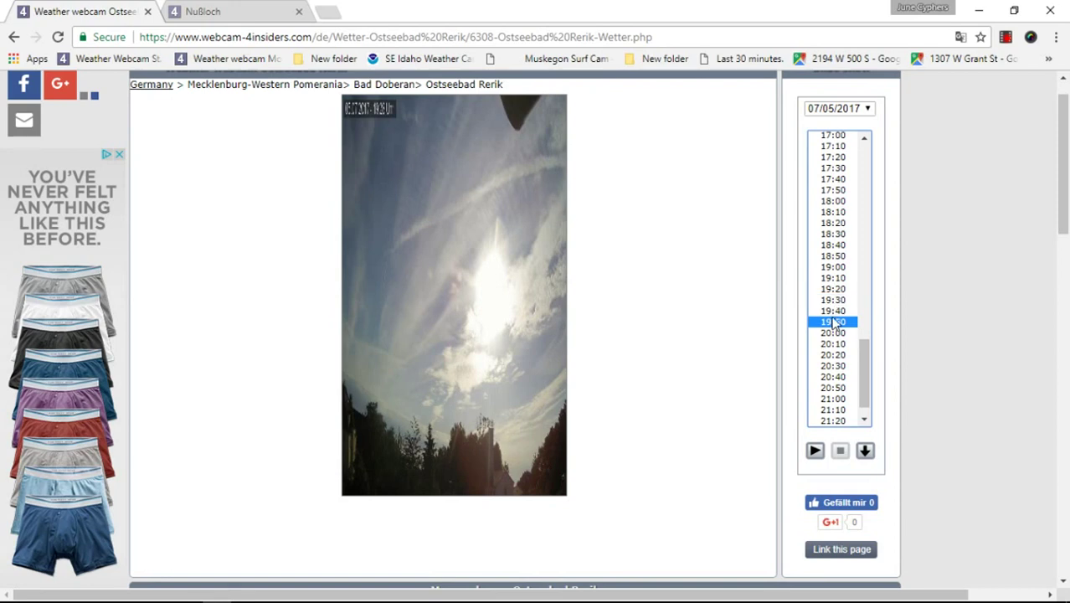
left_click(833, 332)
left_click(833, 343)
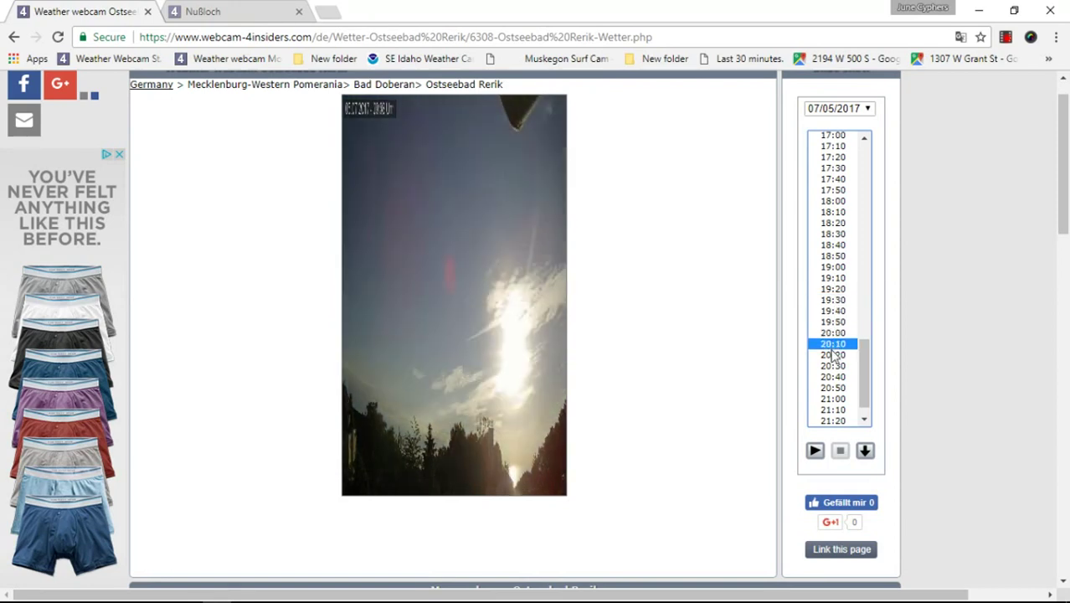
left_click(833, 365)
left_click(833, 376)
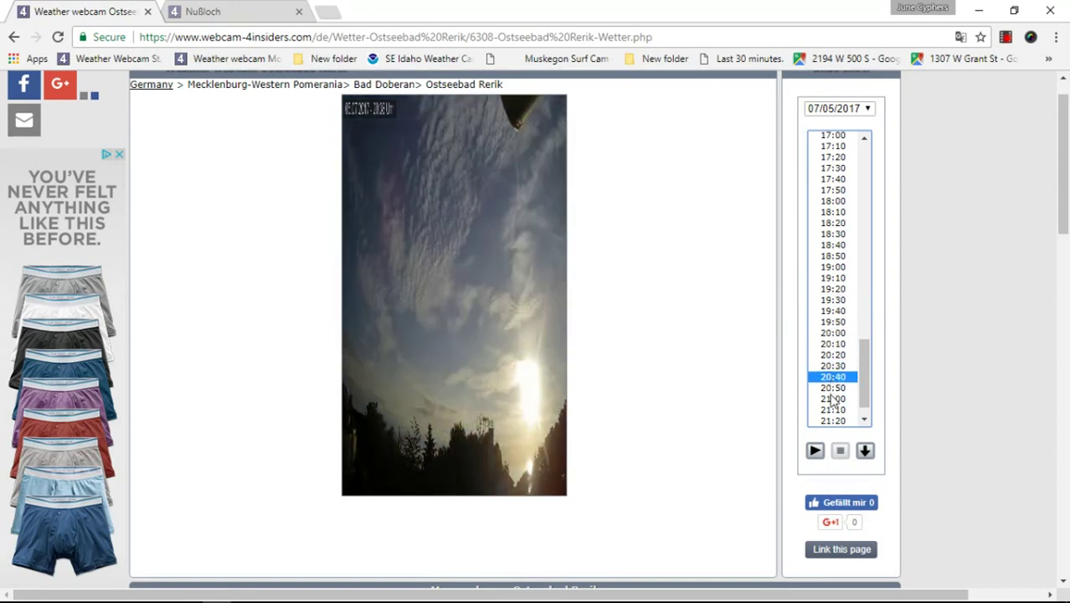
left_click(833, 398)
left_click(833, 409)
left_click(833, 421)
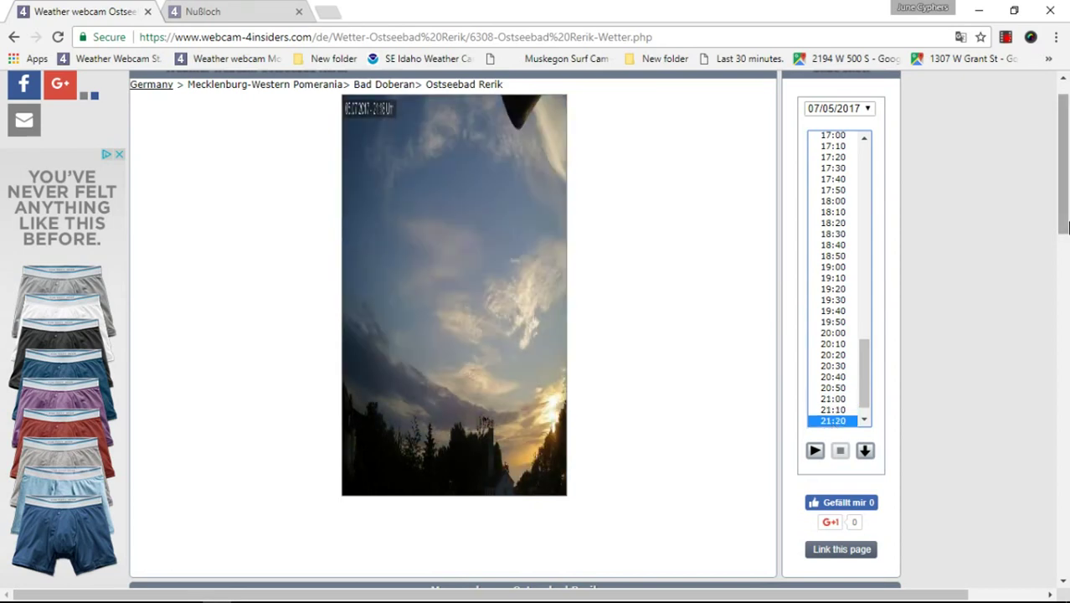
scroll(833, 421, "up", 1)
mouse_move(1013, 84)
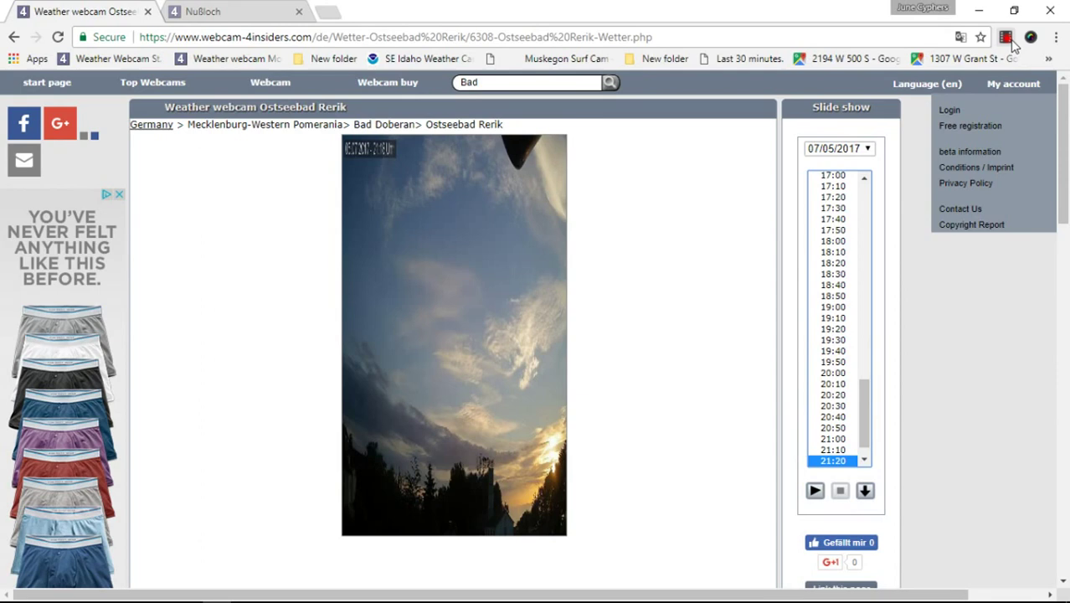
Step: Launch the Chrome extension popup over the Rerik 21:20 capture
left_click(1007, 37)
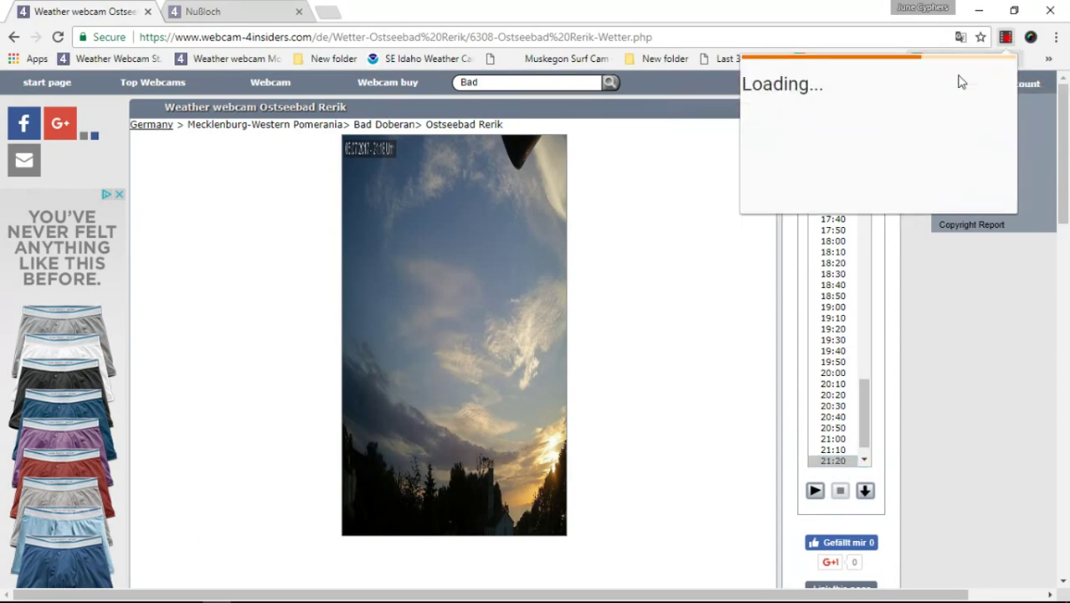